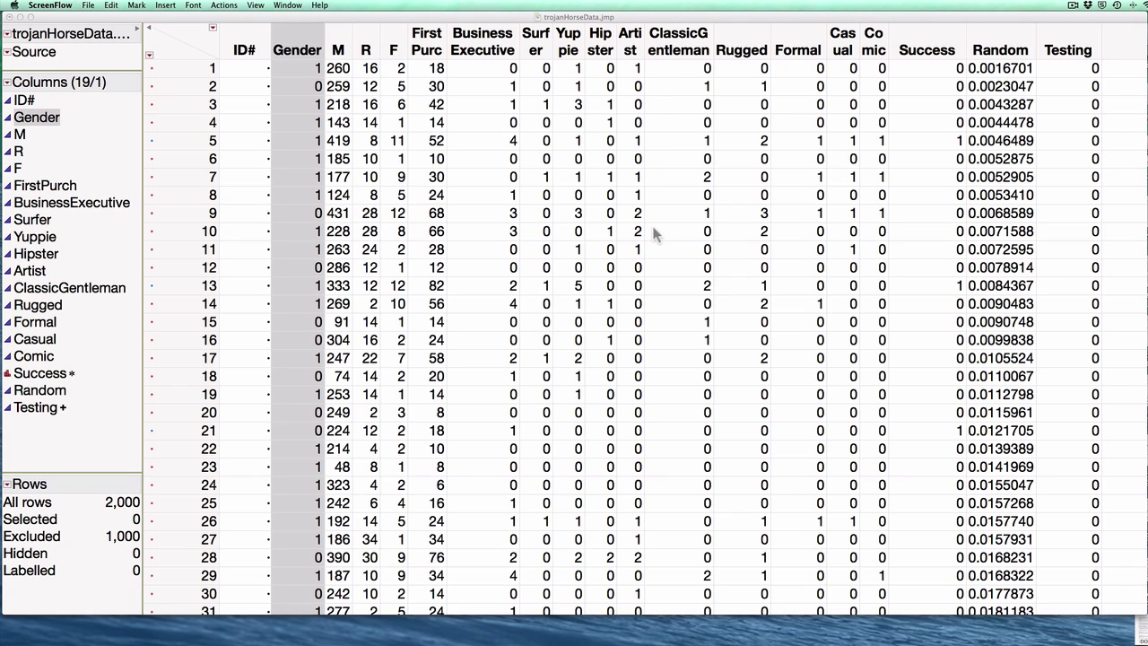
Widen the side panel to show trojanHorseData.jmp, then scroll through the rows and back to row 1
click(148, 56)
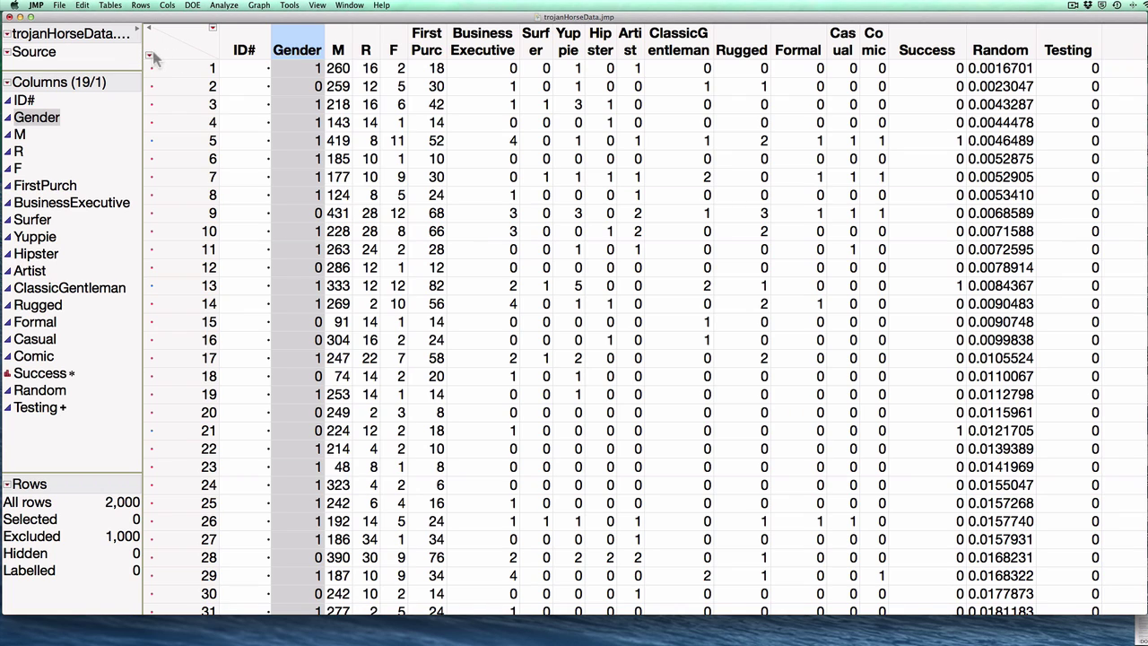
drag(142, 55, 167, 88)
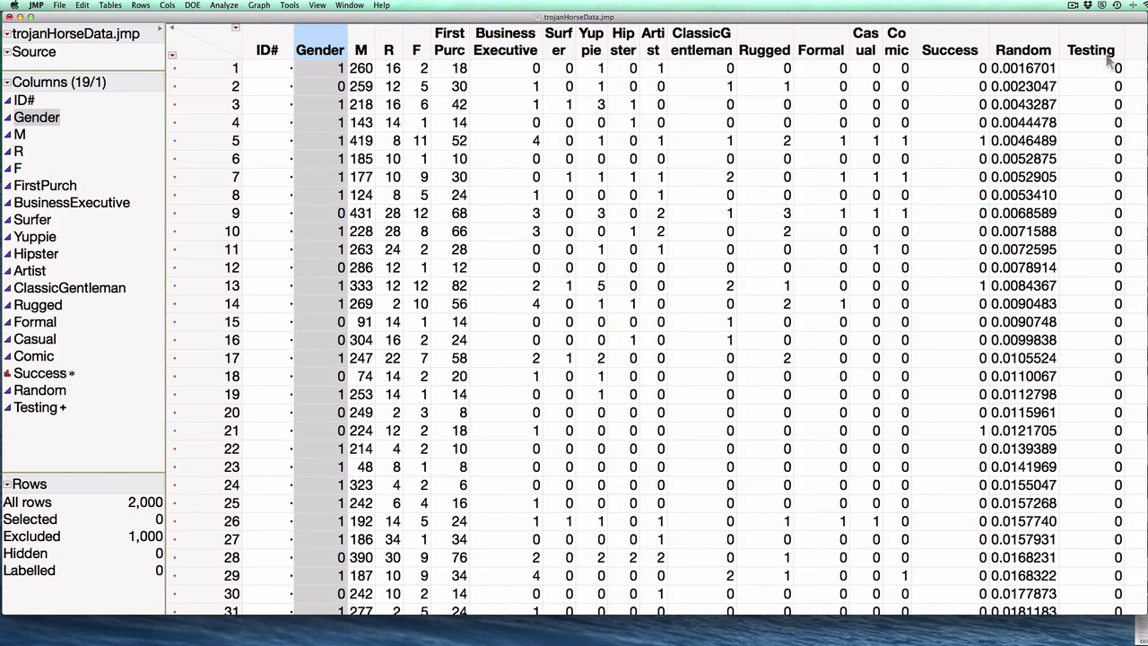
scroll(1094, 329, down, 3)
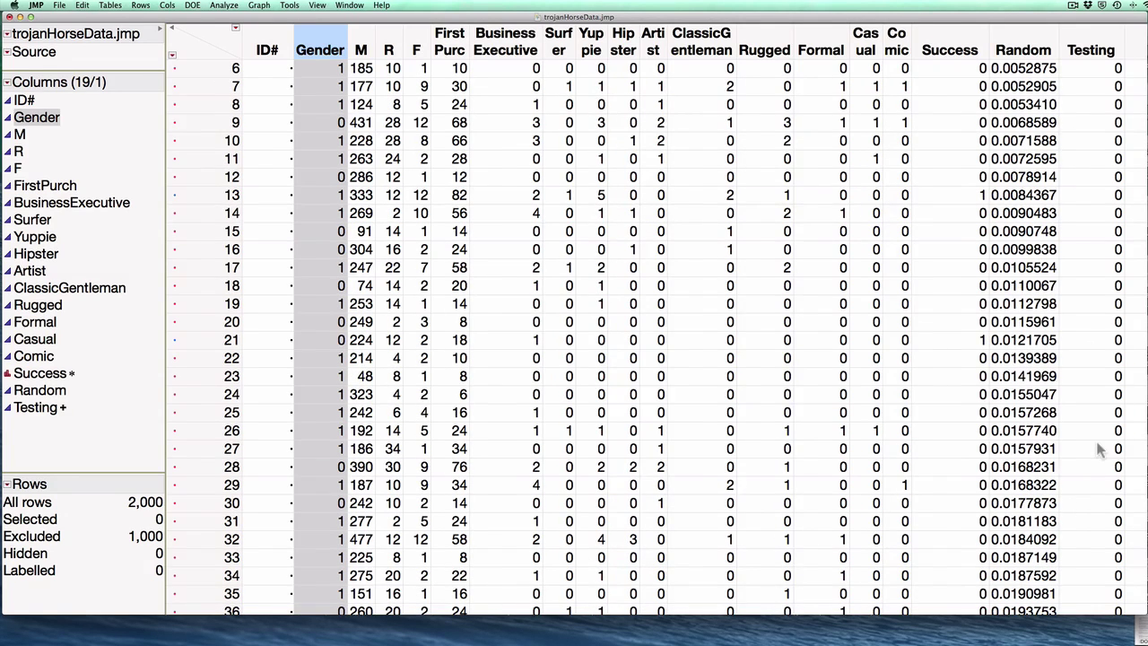
scroll(1101, 450, down, 20)
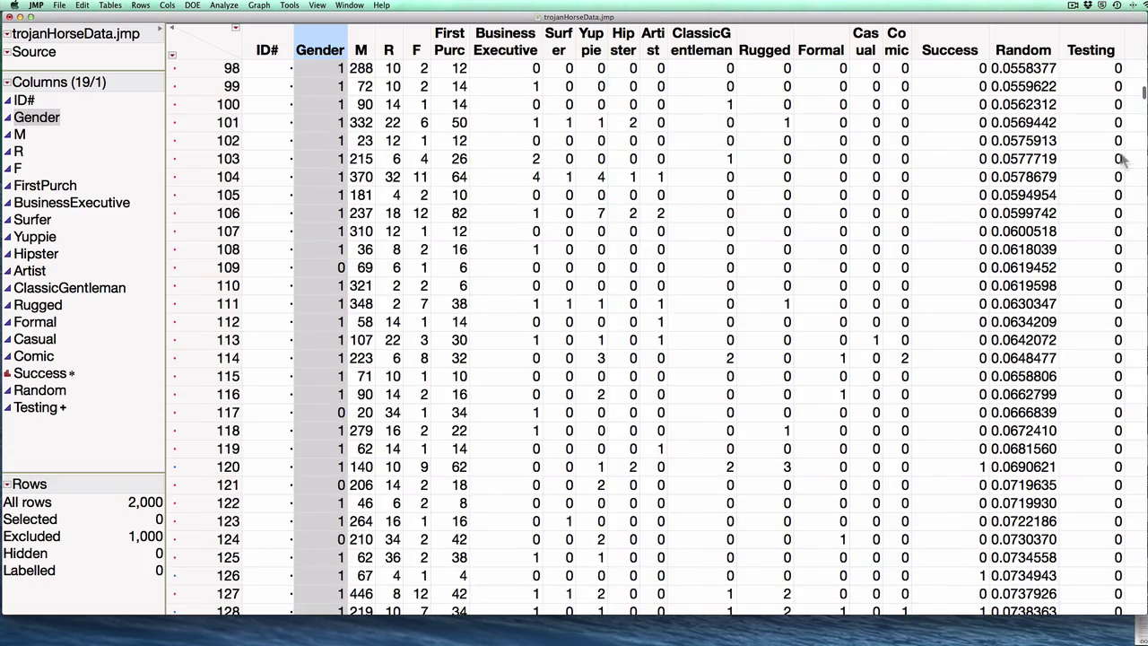
drag(1142, 98, 1140, 470)
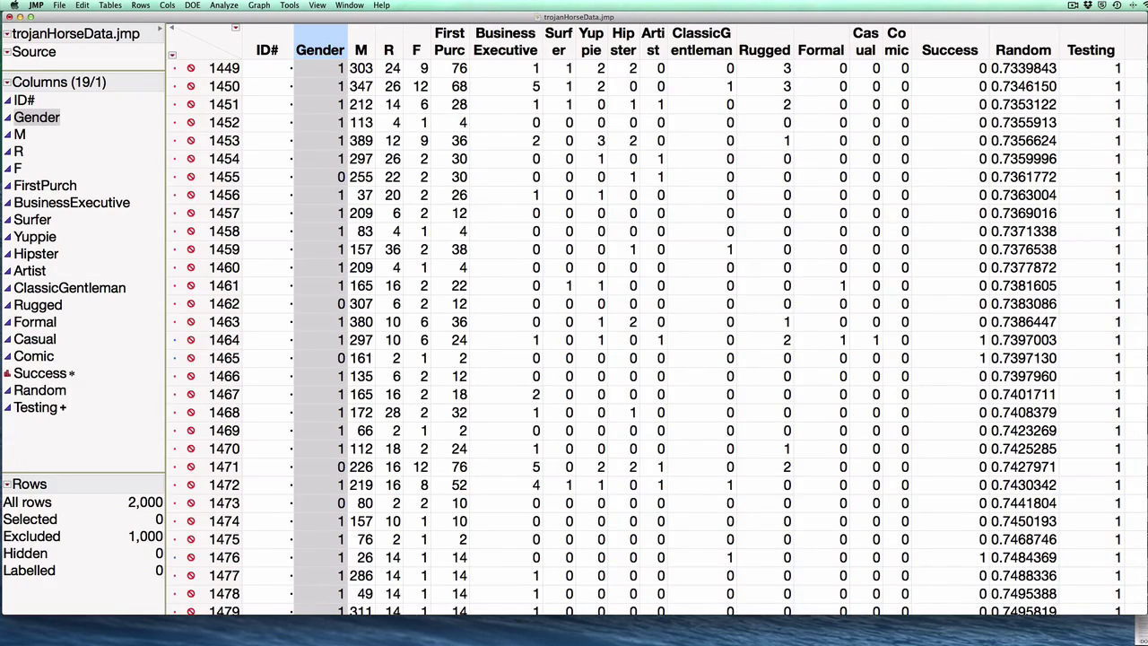
scroll(1104, 517, up, 20)
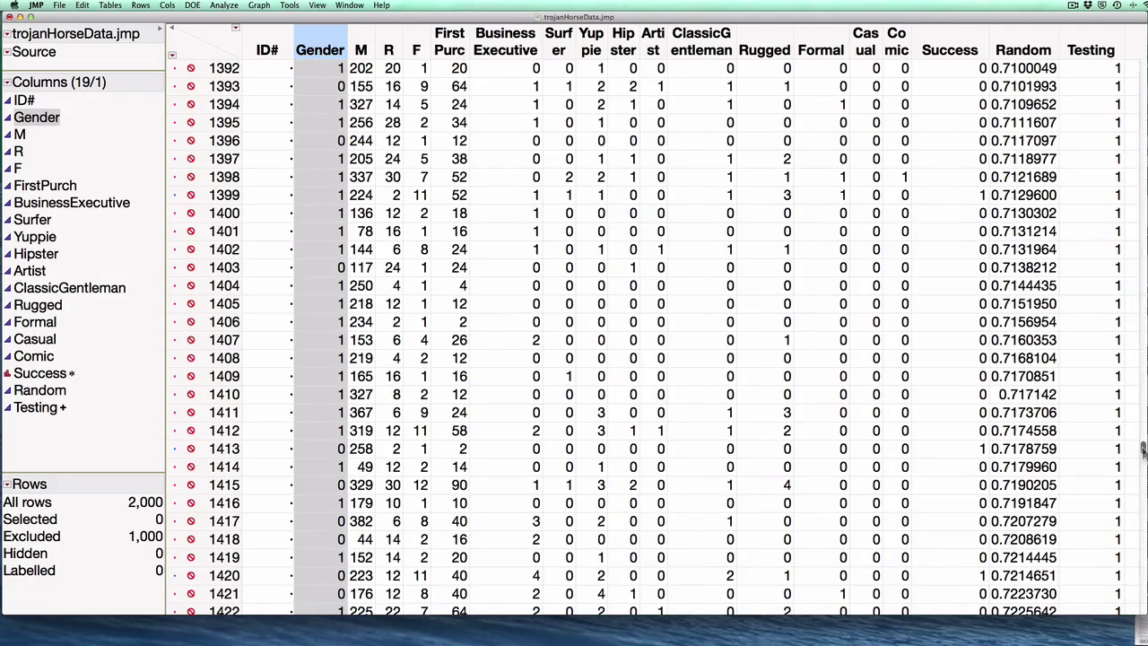
scroll(1103, 517, up, 13)
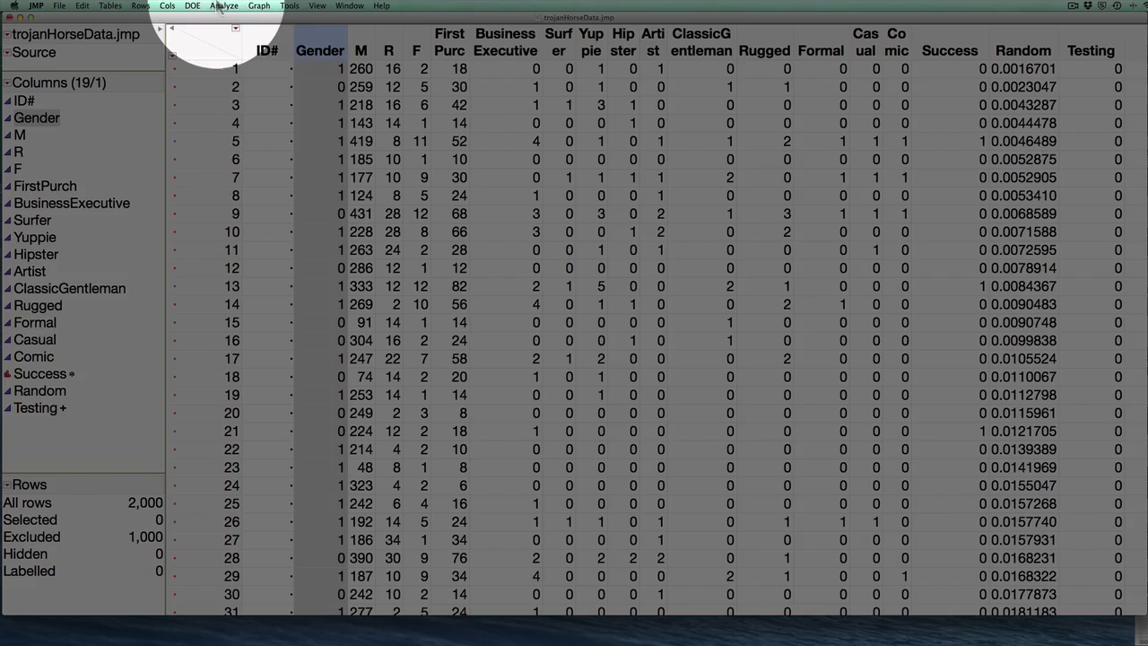
Launch the Partition platform from Analyze > Modeling
click(222, 6)
click(220, 6)
click(220, 6)
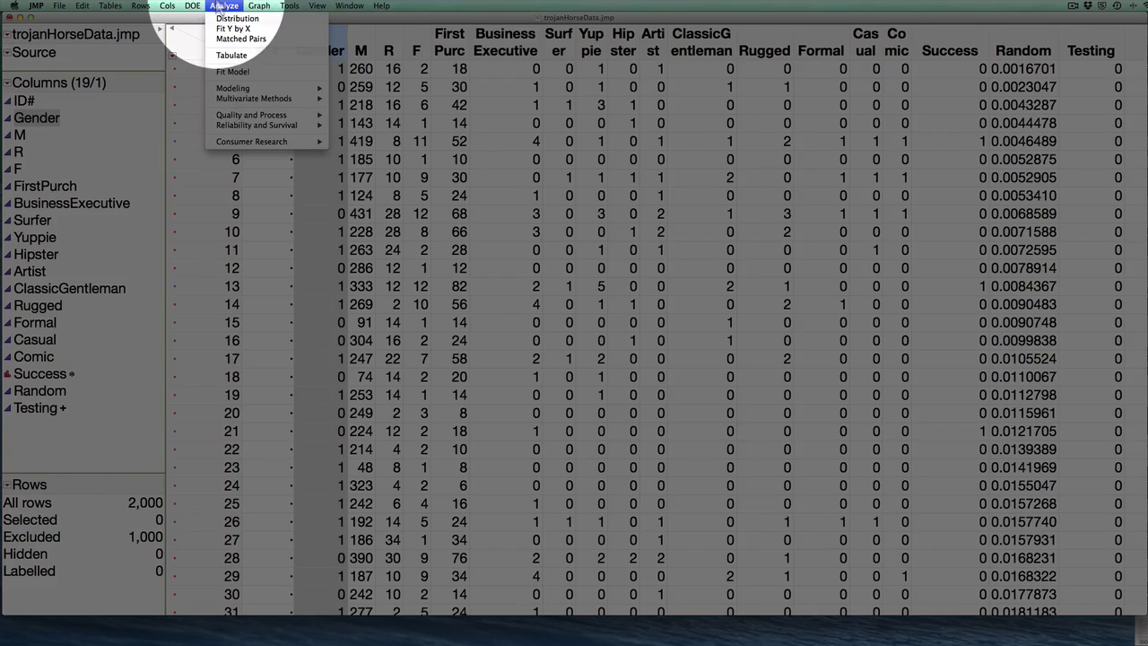
mouse_move(305, 88)
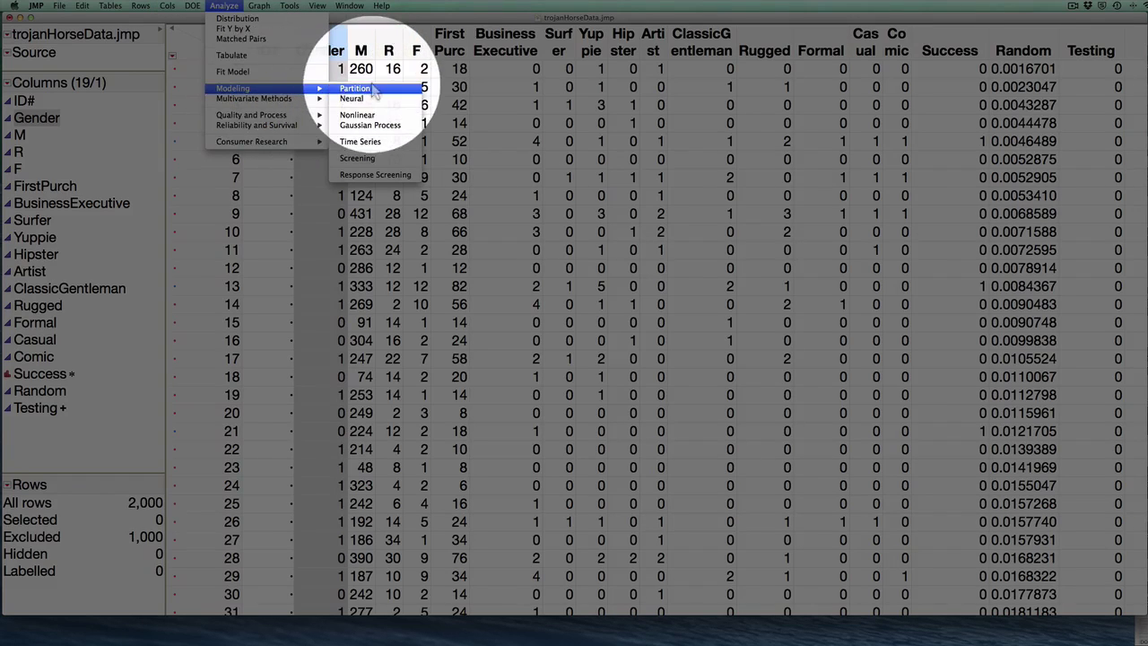
click(354, 89)
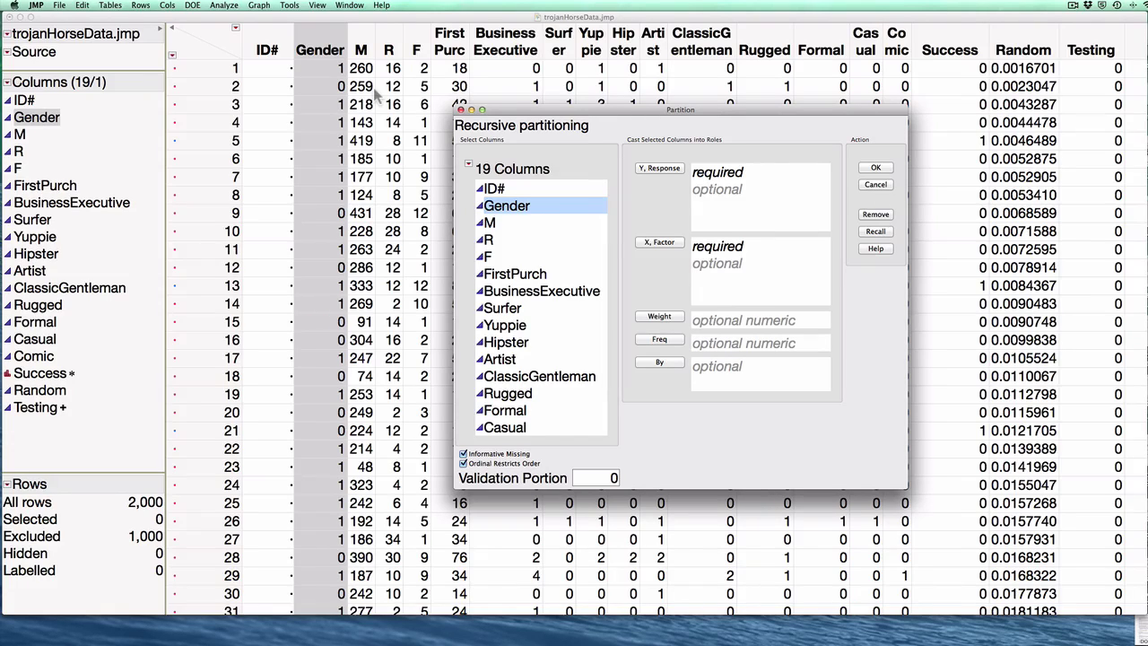
Assign Success as Y, Response and the Gender through Comic columns as X, Factor
scroll(550, 262, down, 3)
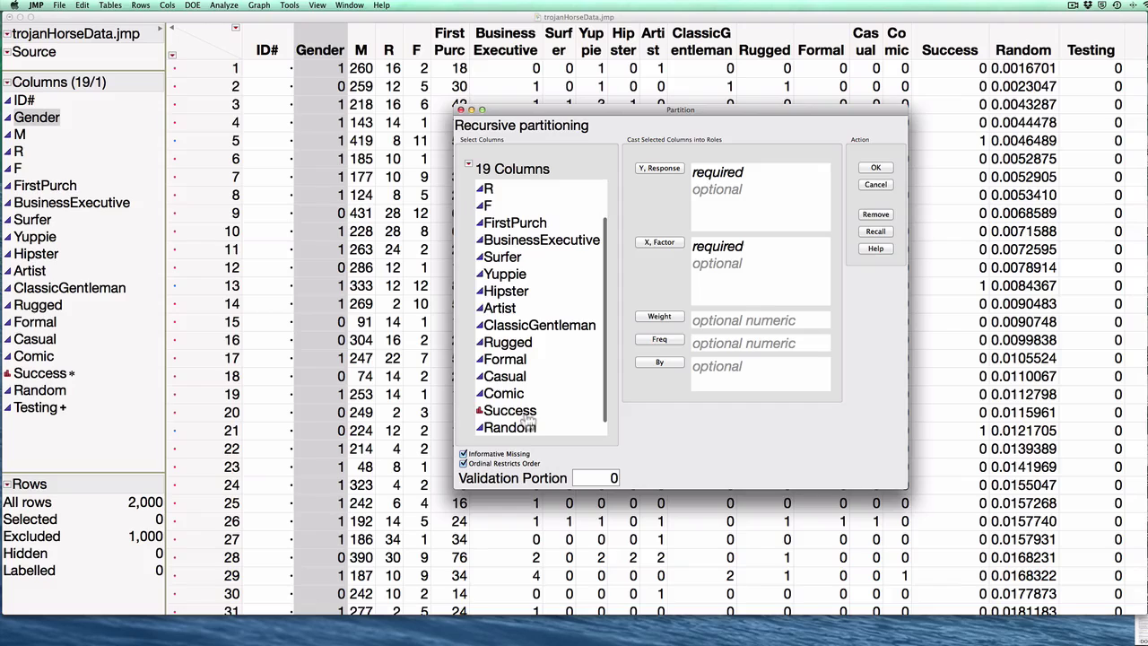
drag(525, 414, 769, 186)
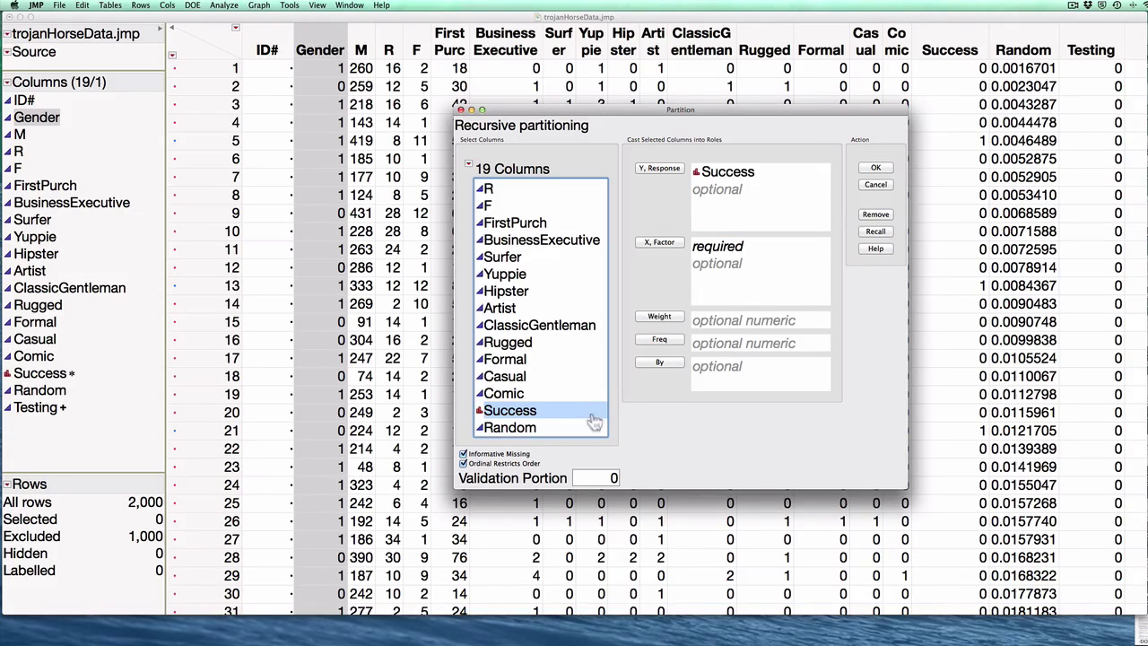
click(518, 396)
scroll(513, 269, up, 3)
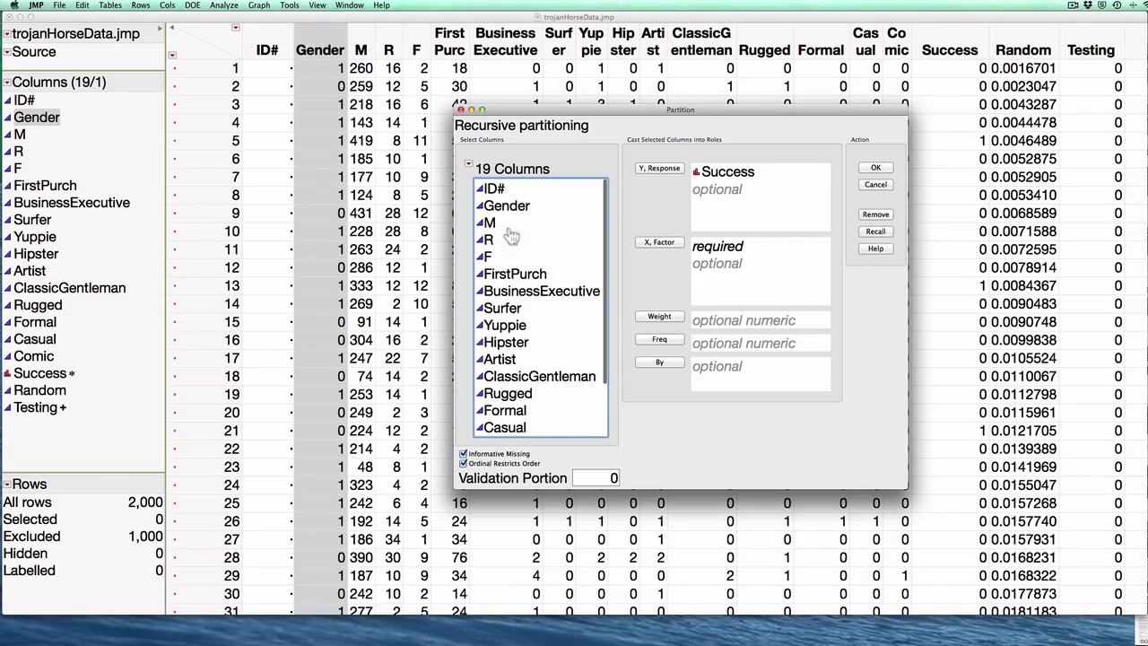
shift+click(519, 207)
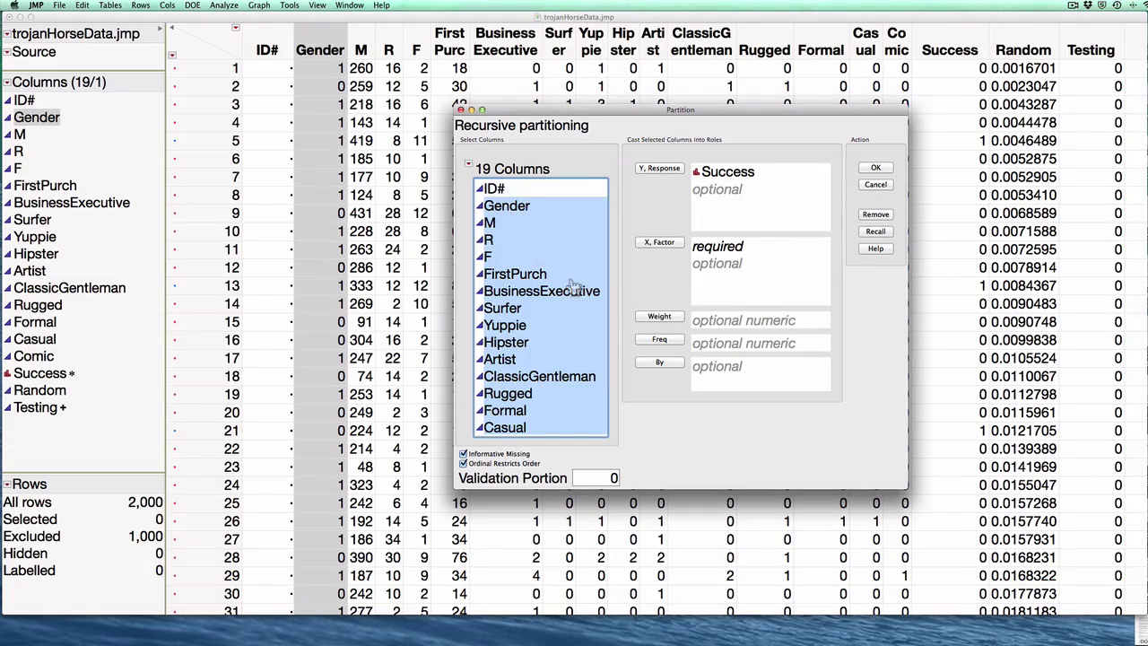
drag(574, 284, 745, 271)
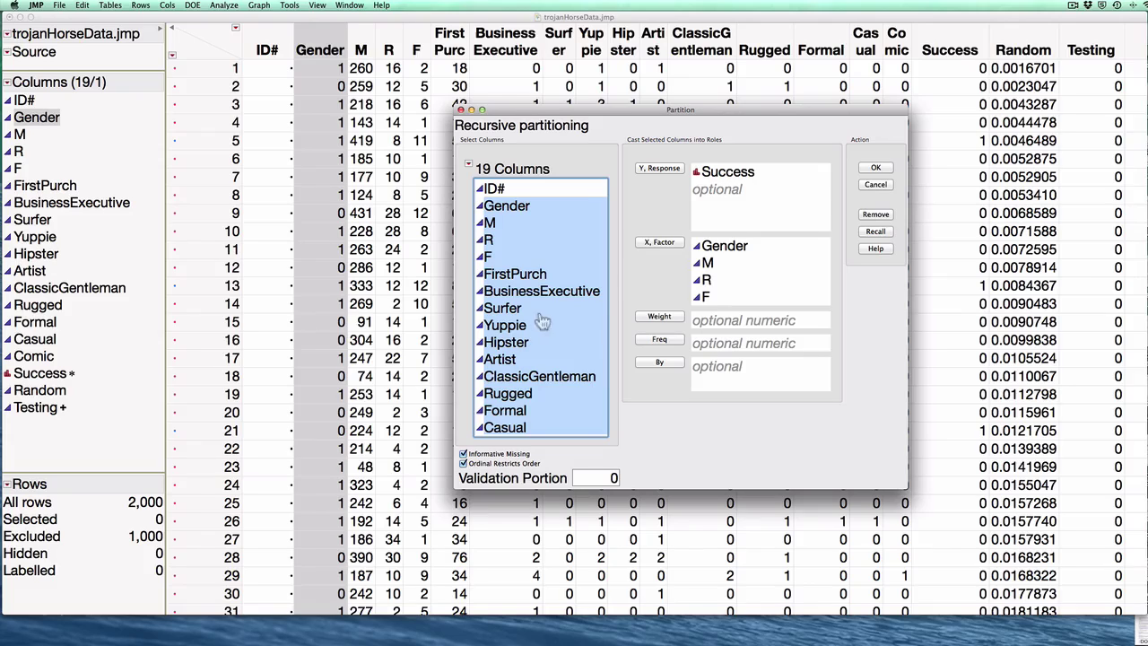
Run the partition, then move the Partition for Success report up and enlarge it
click(879, 172)
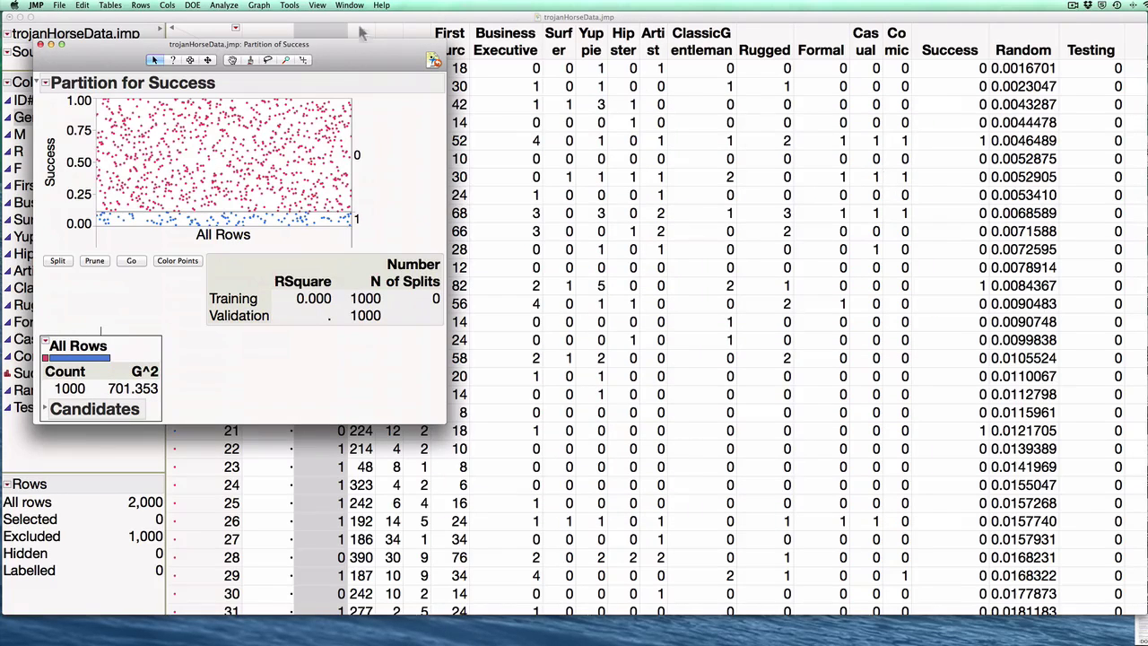
drag(351, 53, 492, 42)
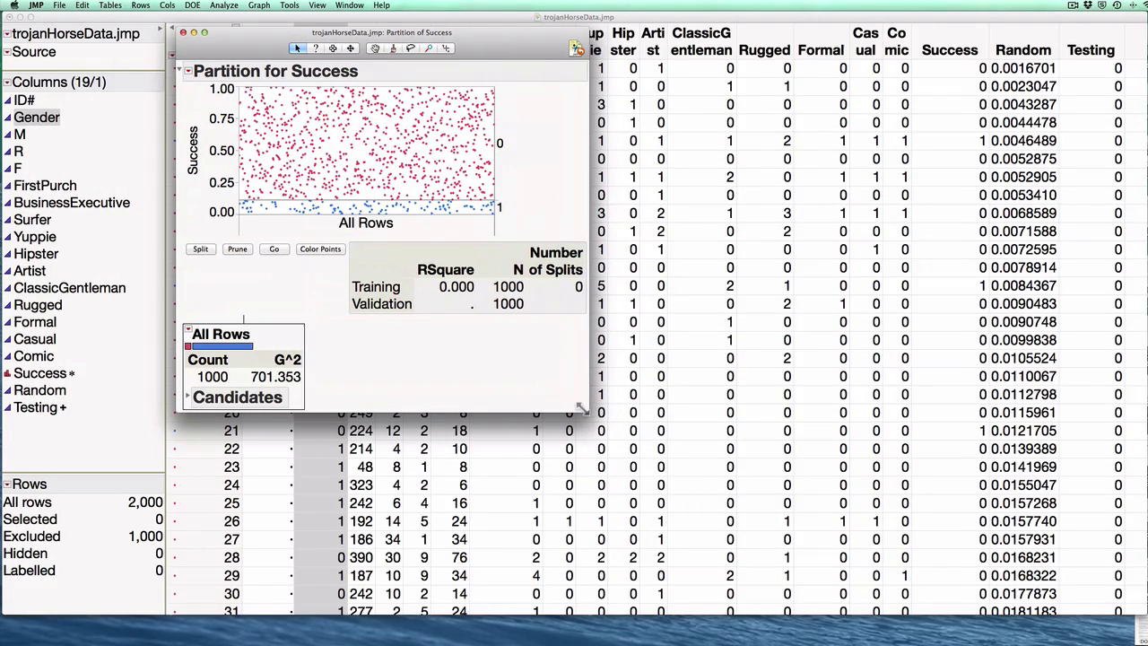
drag(585, 410, 850, 596)
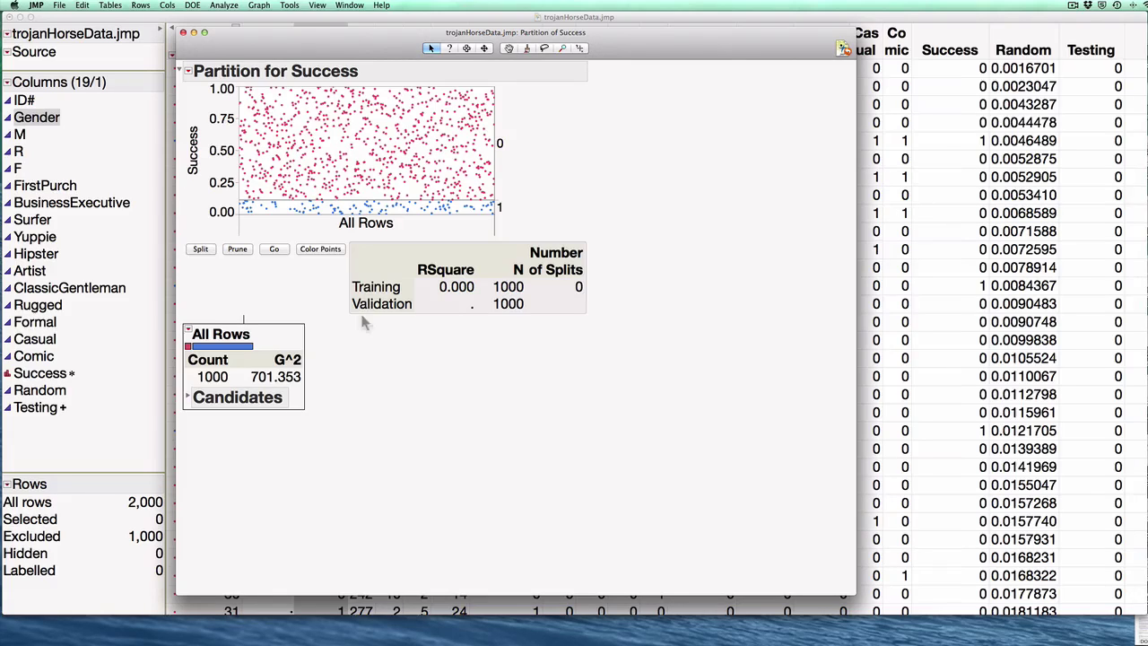
Turn on Display Options > Show Split Prob for the Partition for Success report
click(187, 70)
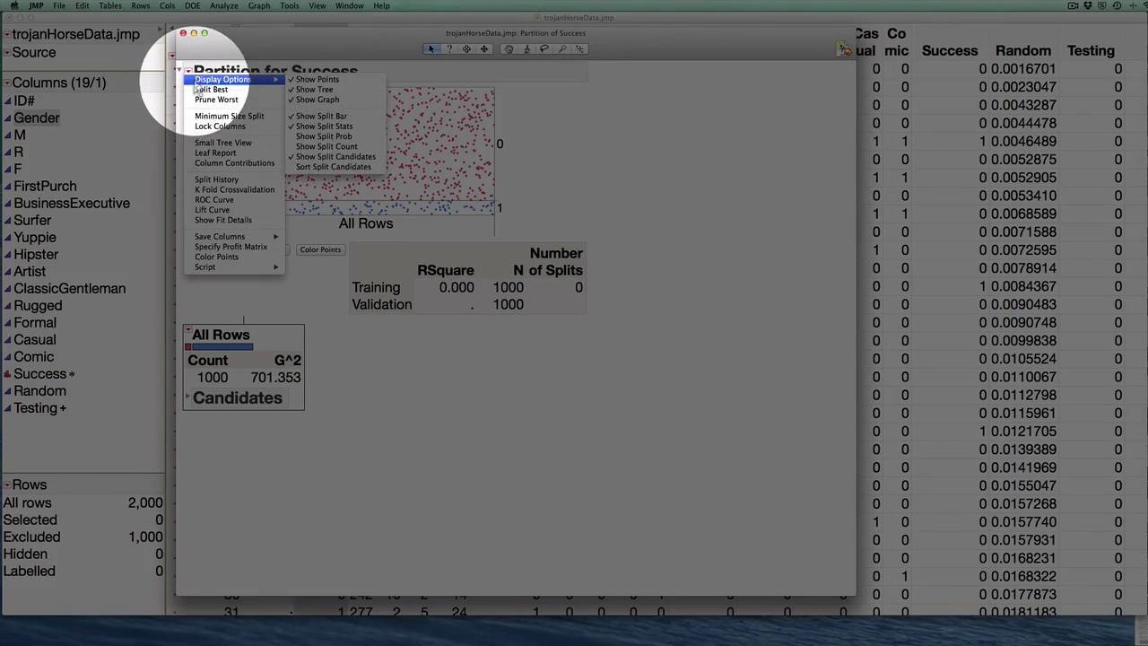
mouse_move(269, 78)
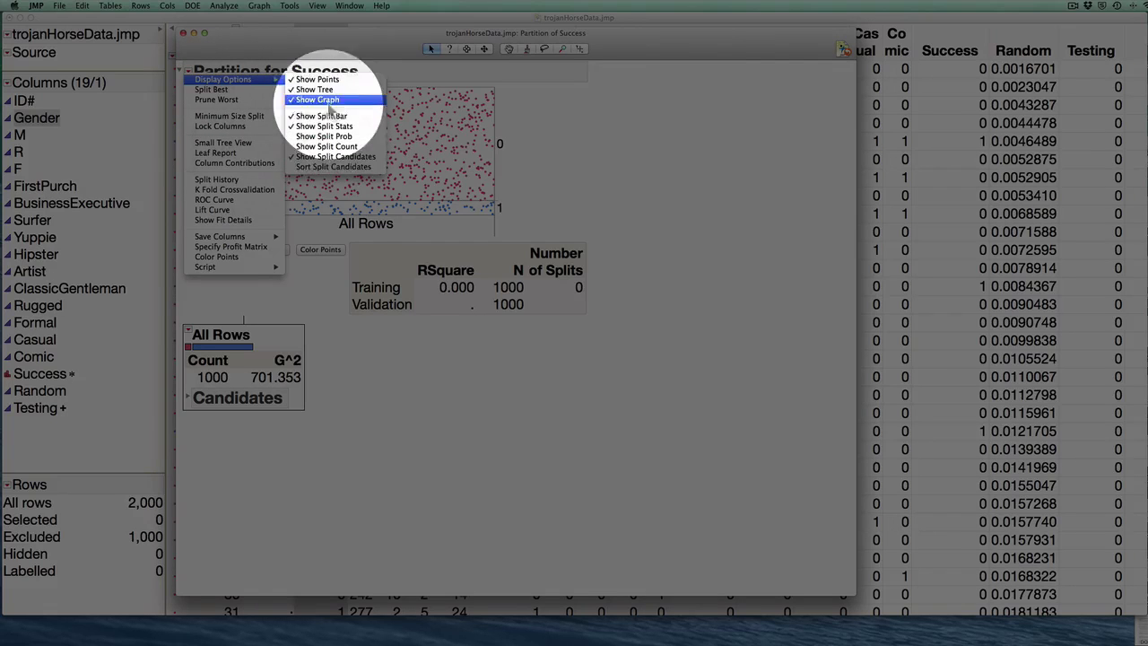
click(336, 137)
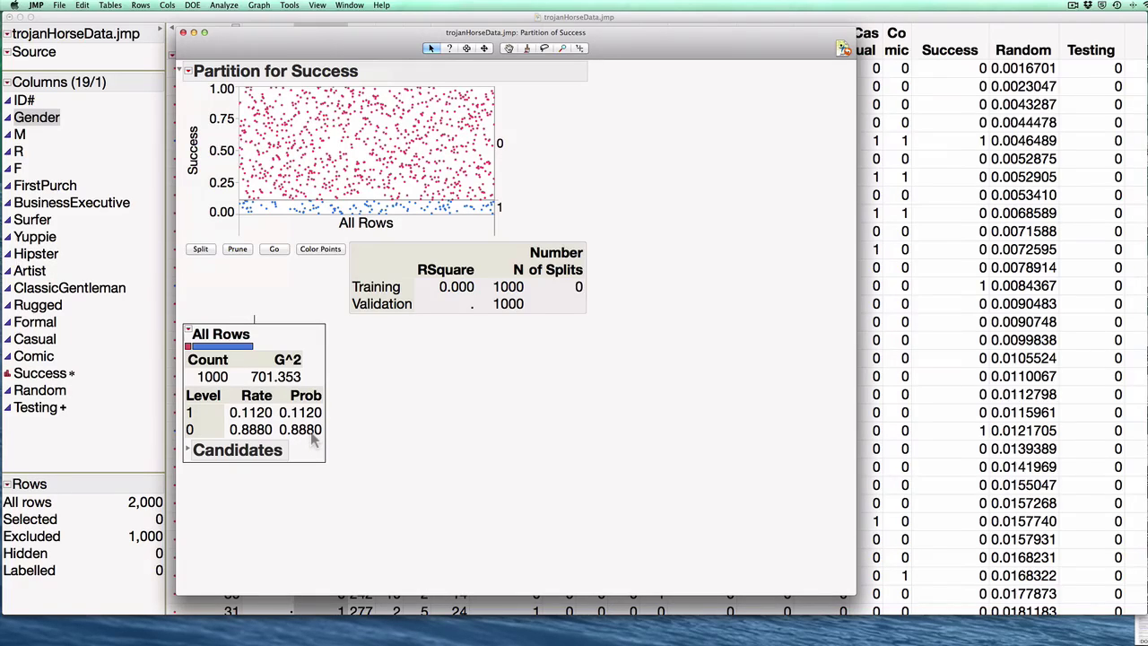
Grow the tree to 4 splits (training RSquare 0.105, validation 0.079) and enlarge the report
click(273, 251)
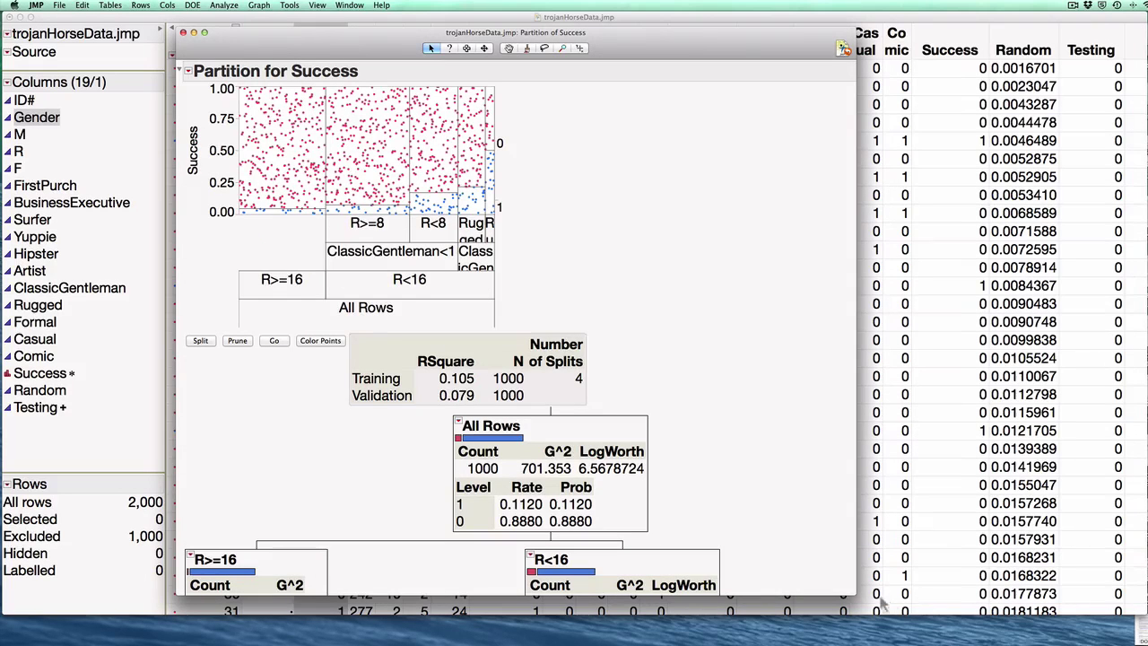
drag(855, 594, 902, 644)
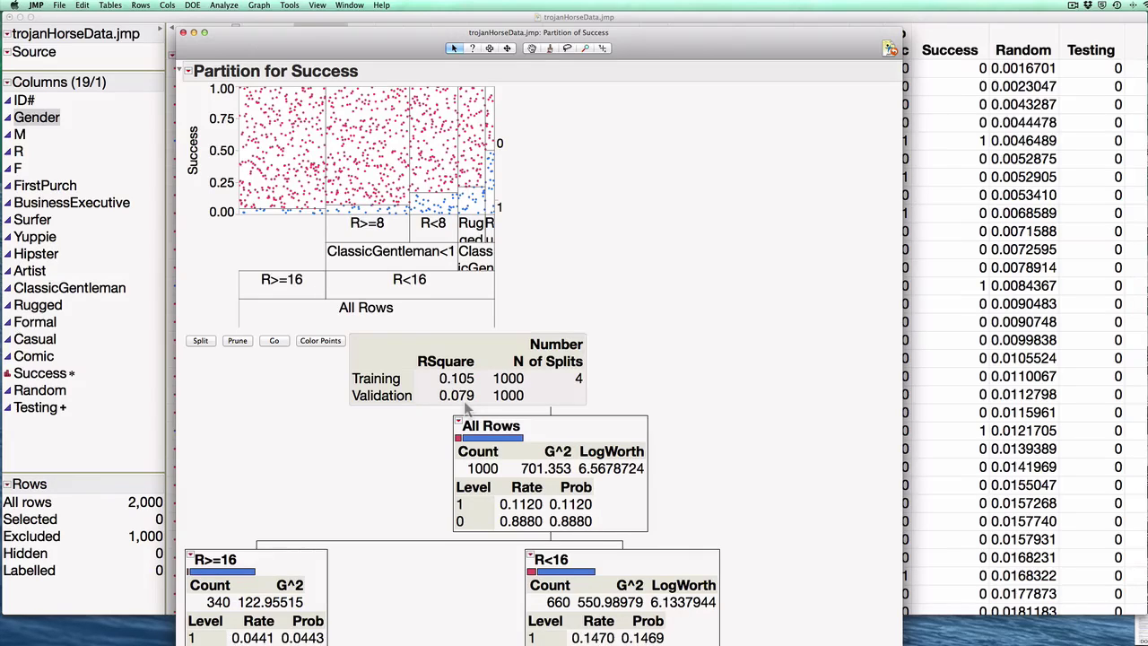
click(118, 583)
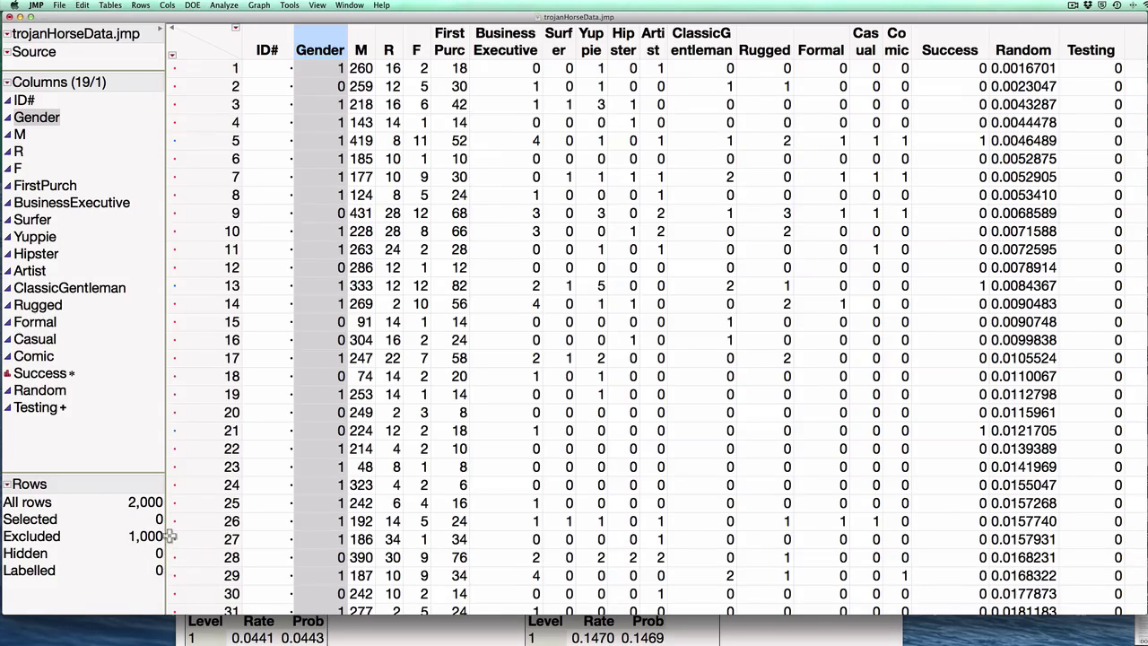
click(445, 630)
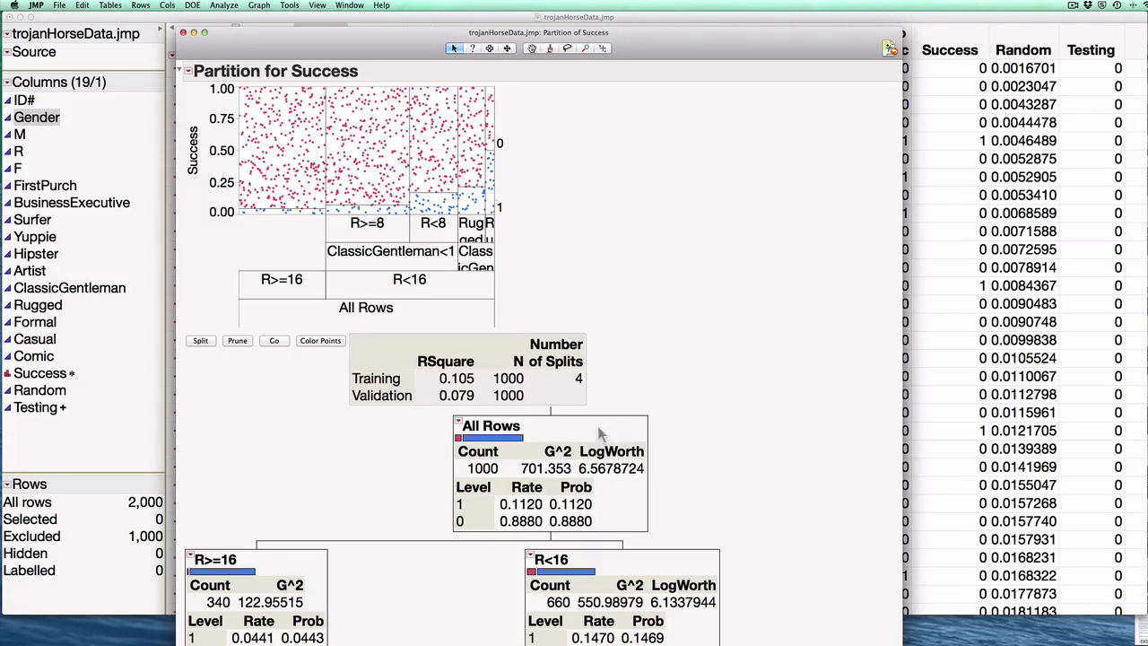
Scroll the report down to the Split History chart of R-Square versus number of splits
scroll(674, 415, down, 5)
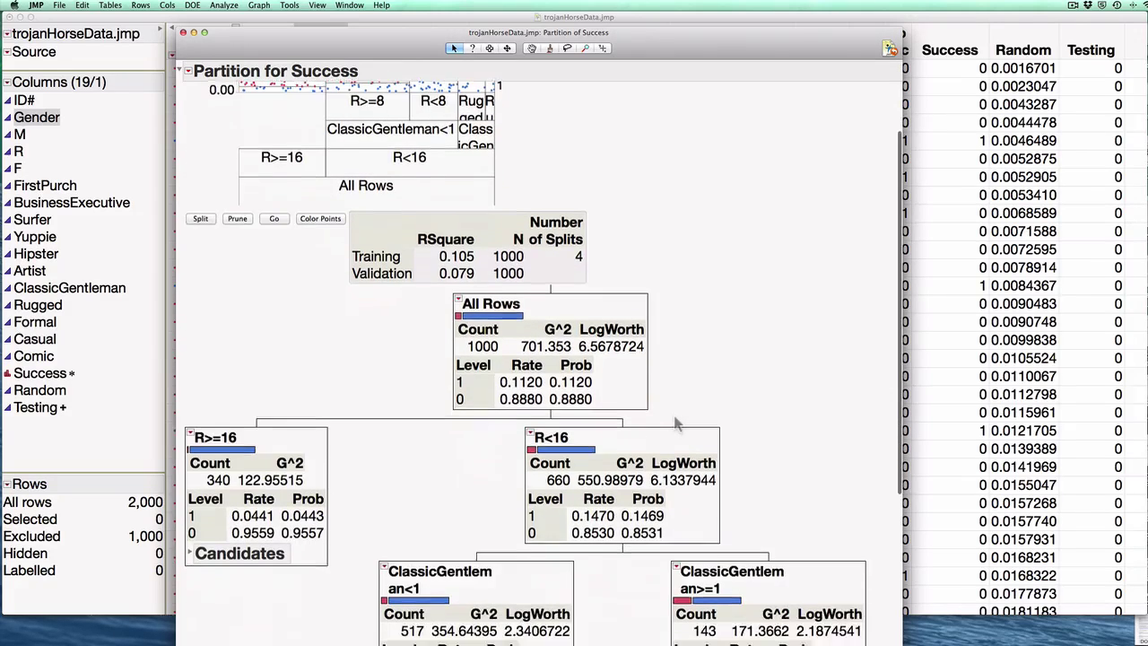
scroll(675, 423, down, 3)
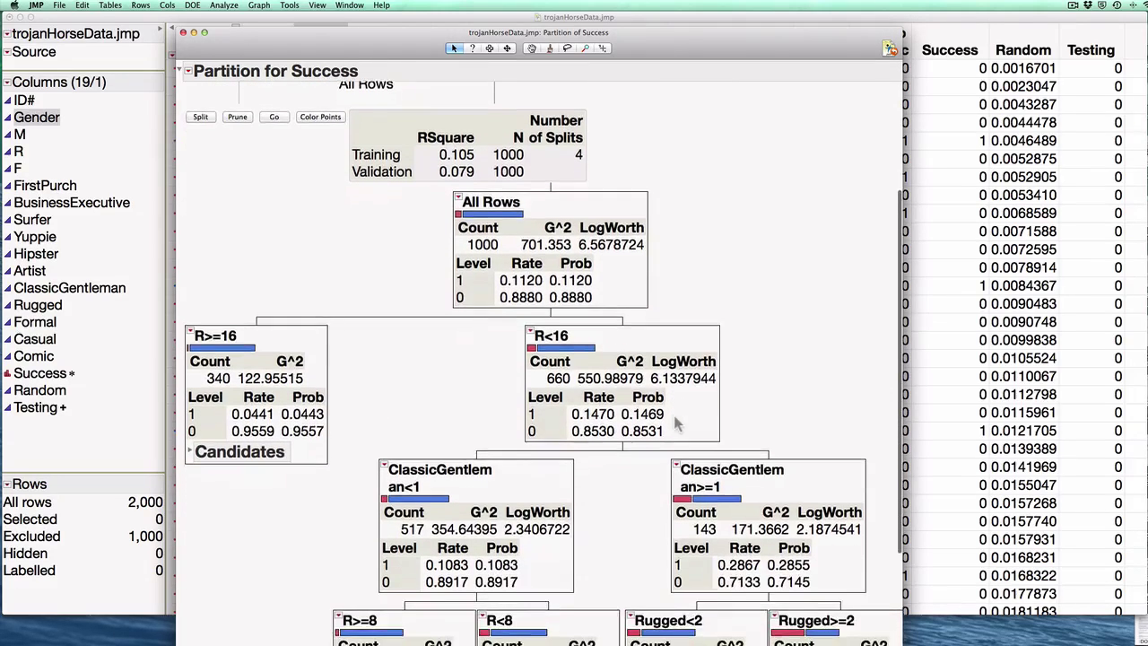
scroll(677, 422, down, 1)
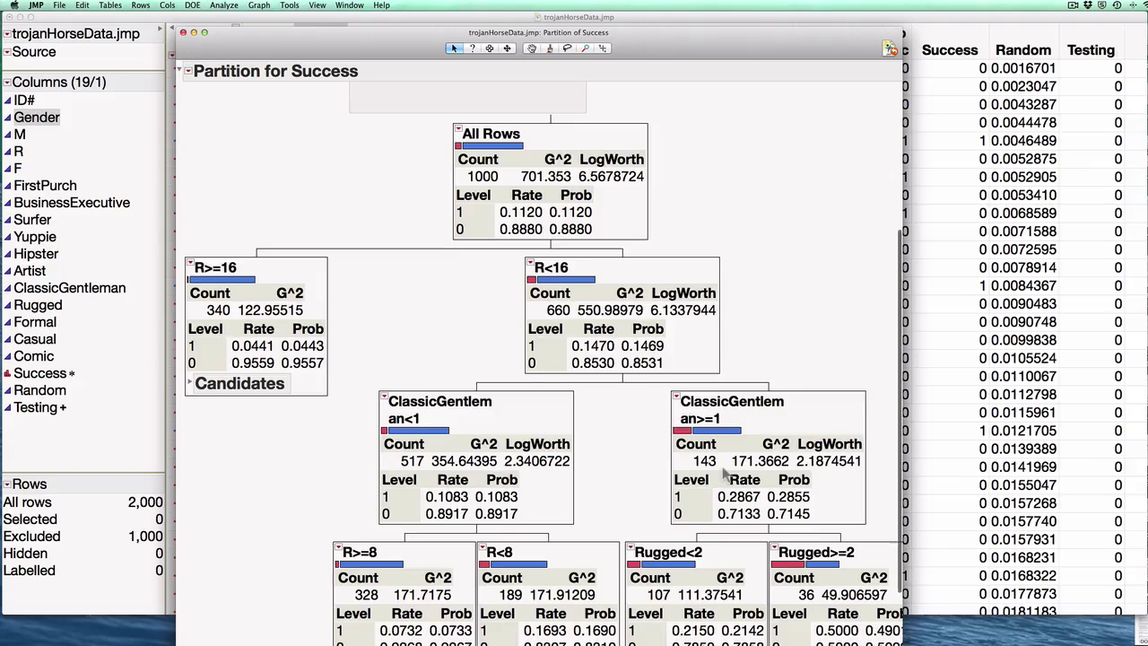
scroll(725, 474, down, 3)
scroll(724, 473, down, 1)
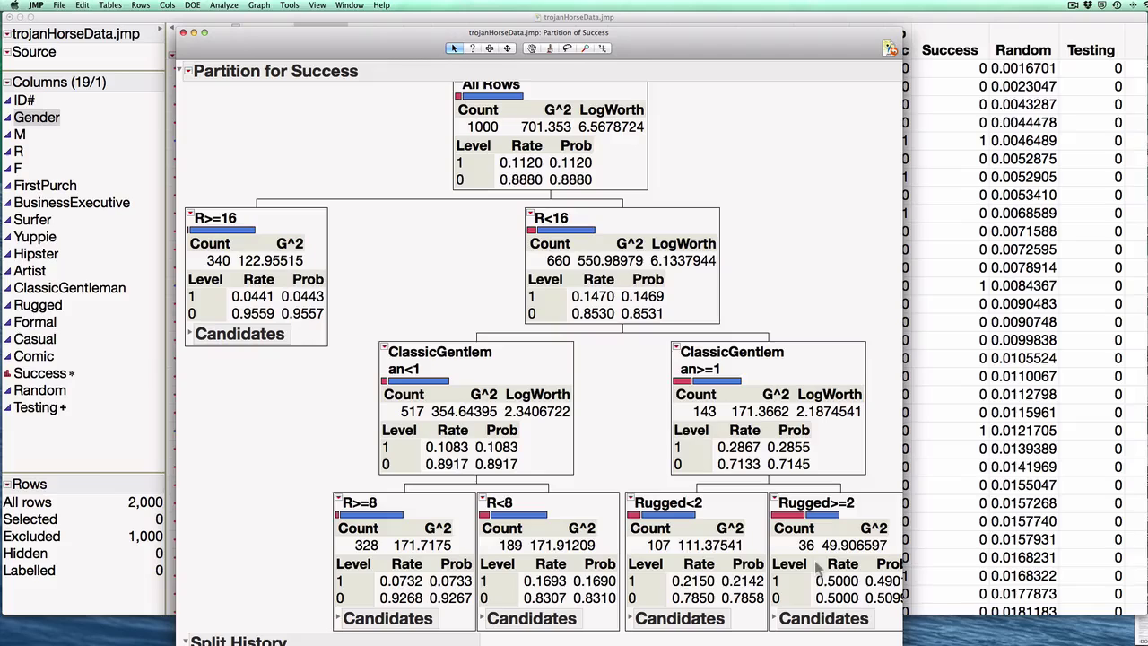
scroll(675, 341, up, 1)
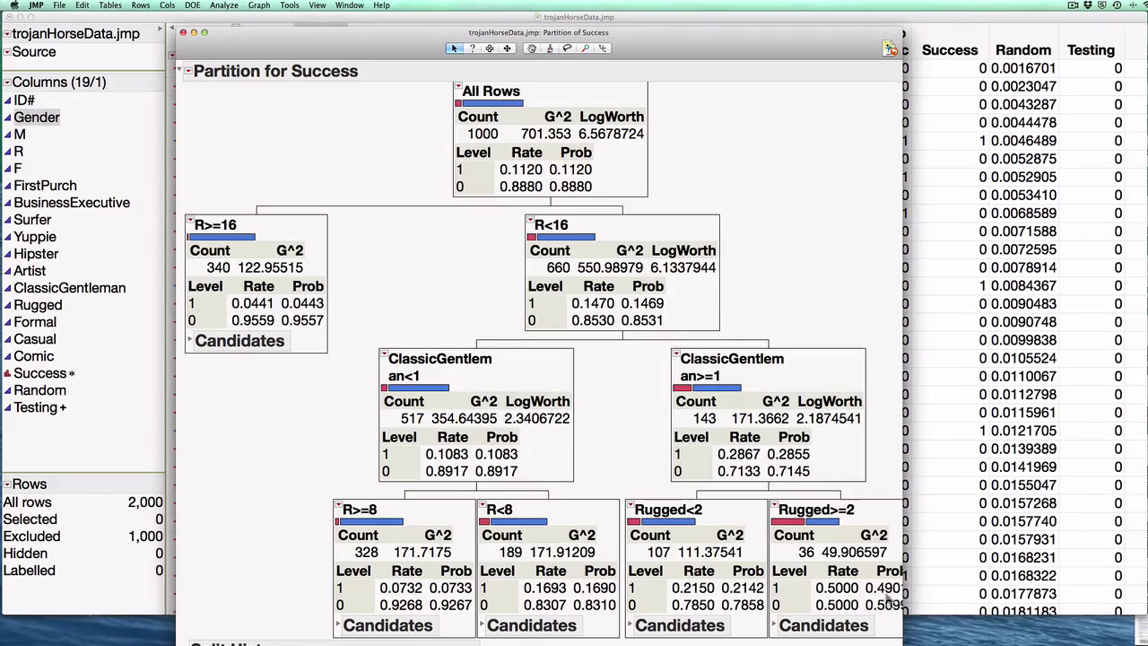
scroll(789, 573, up, 5)
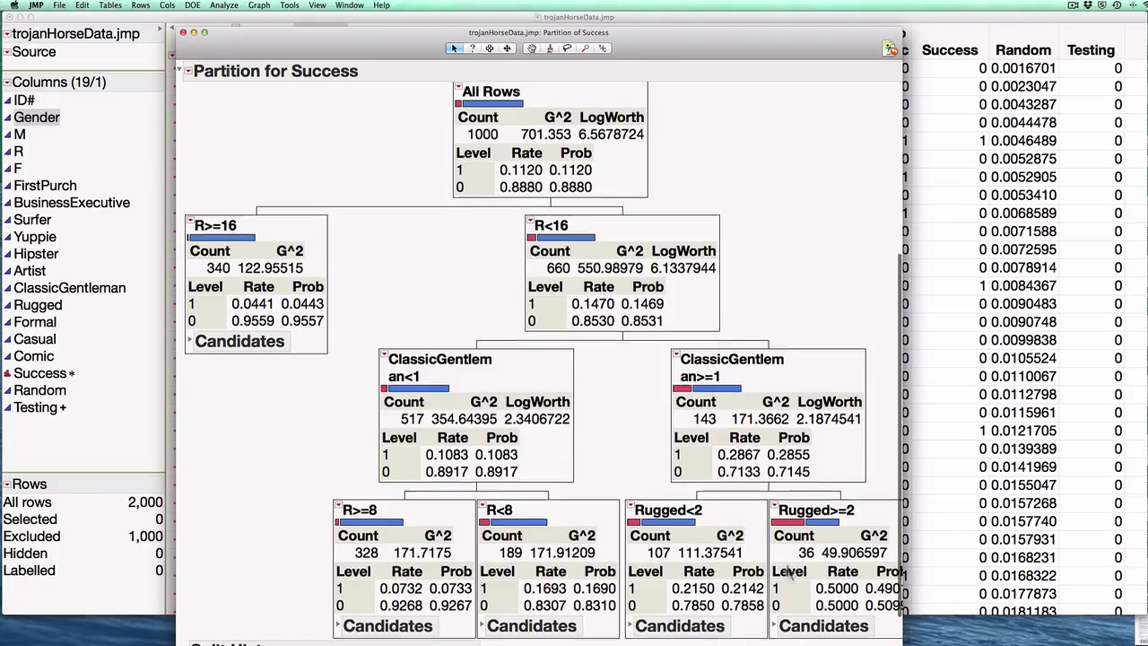
scroll(789, 574, up, 2)
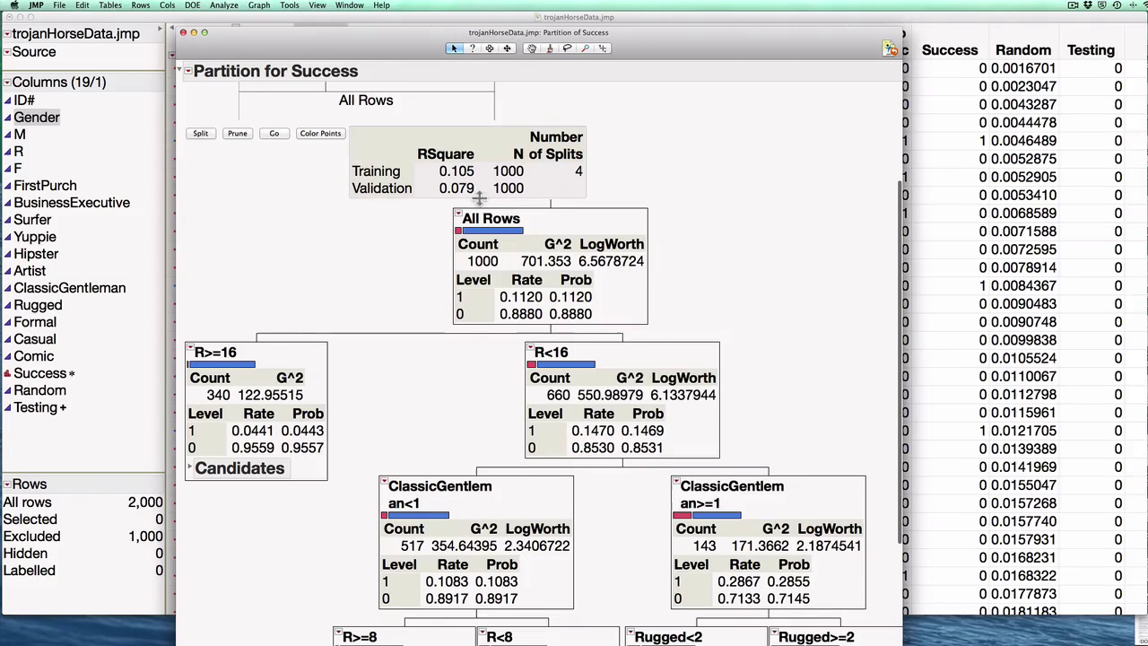
scroll(480, 206, down, 5)
scroll(481, 206, down, 5)
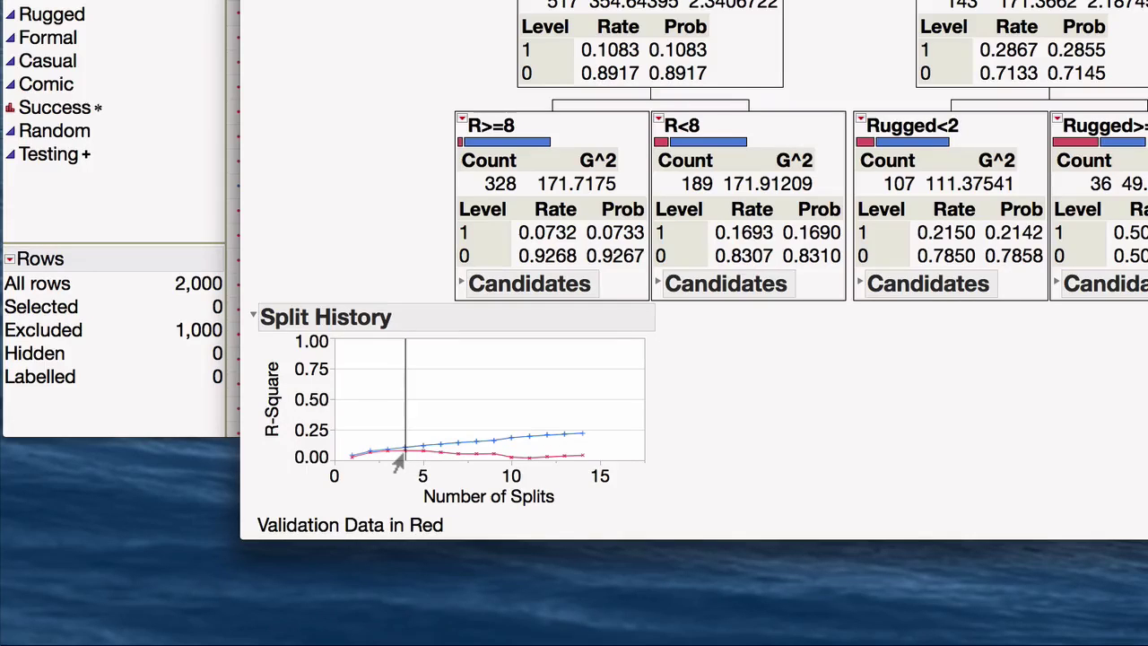
Set the Split History Y axis maximum to 0.25 with increment 0.025
right_click(596, 372)
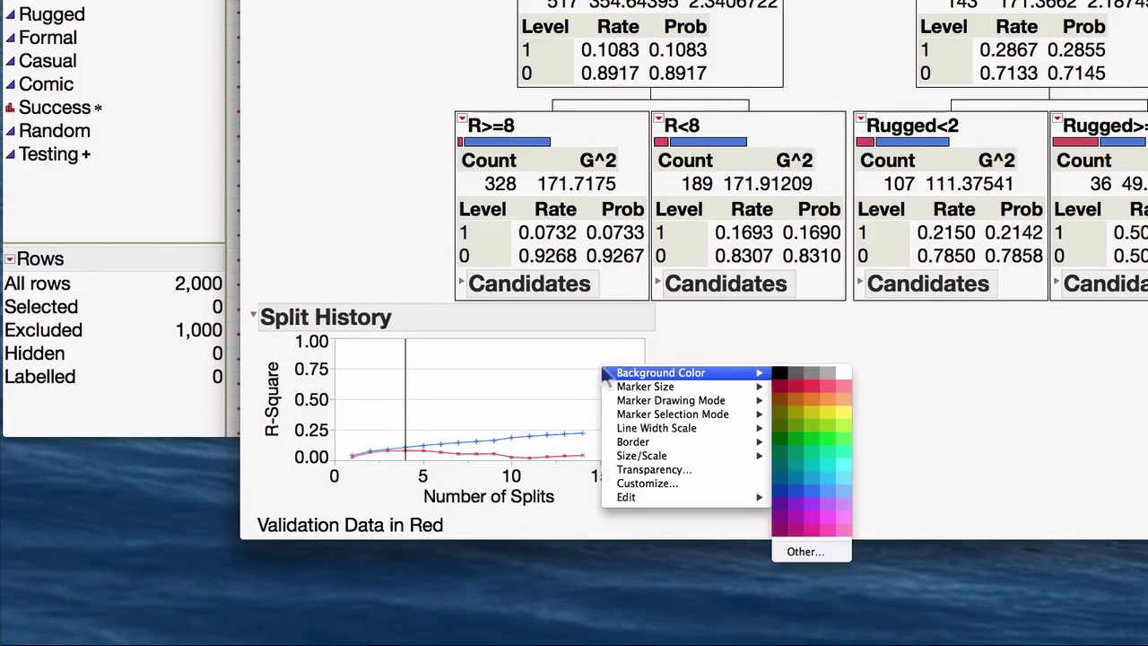
mouse_move(677, 459)
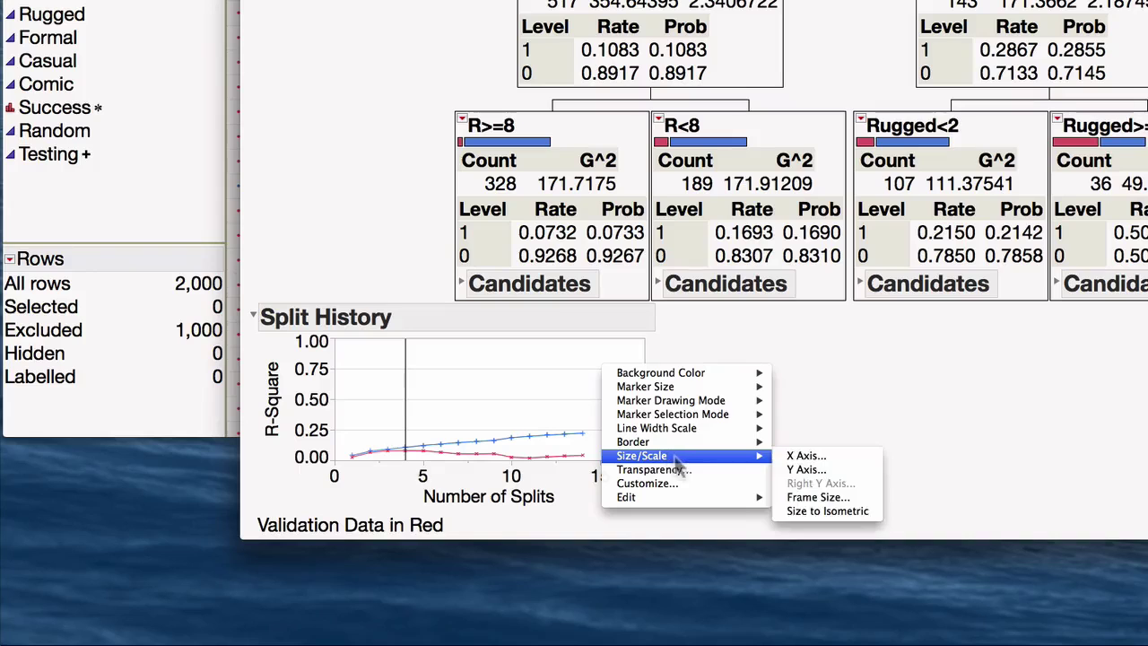
click(807, 470)
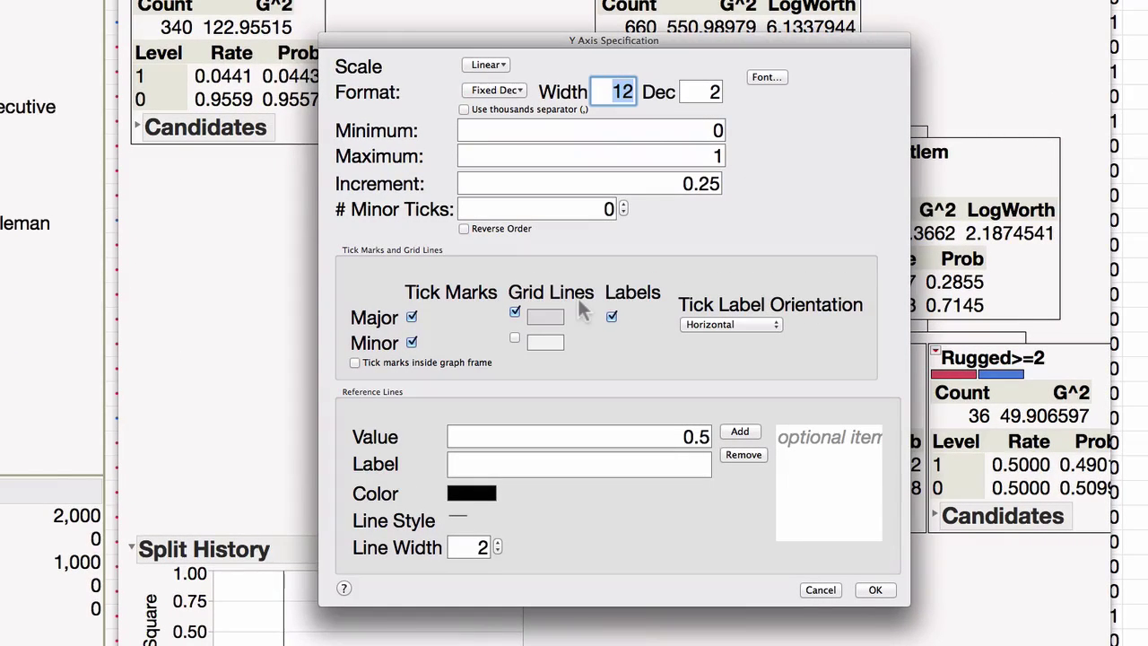
double_click(702, 155)
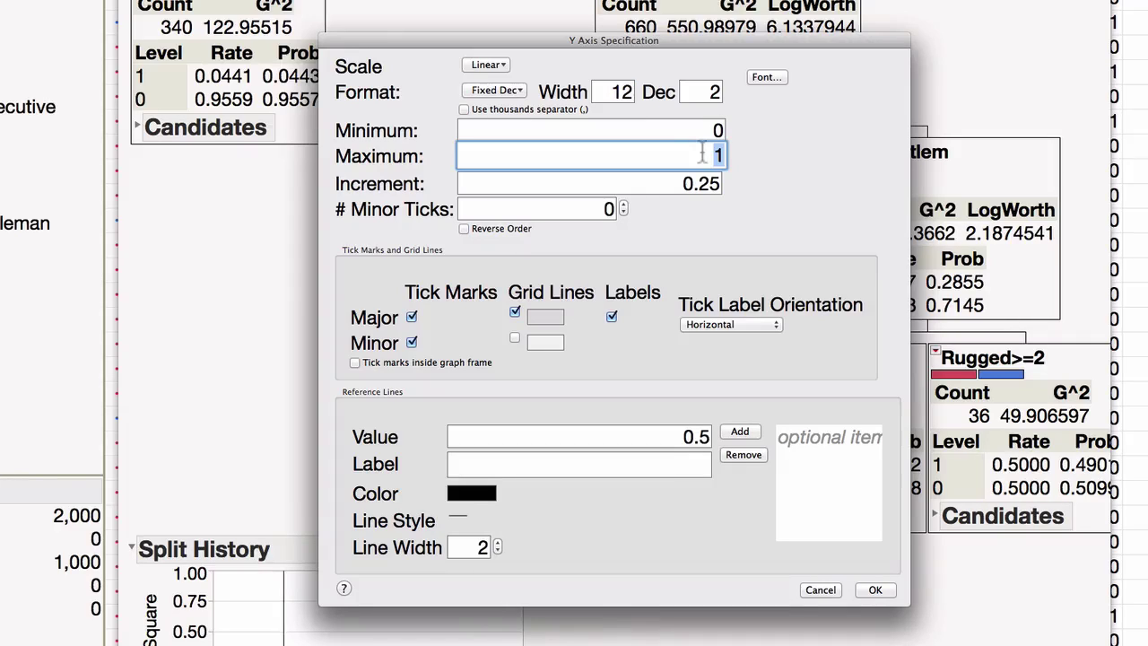
text(.25)
key(Tab)
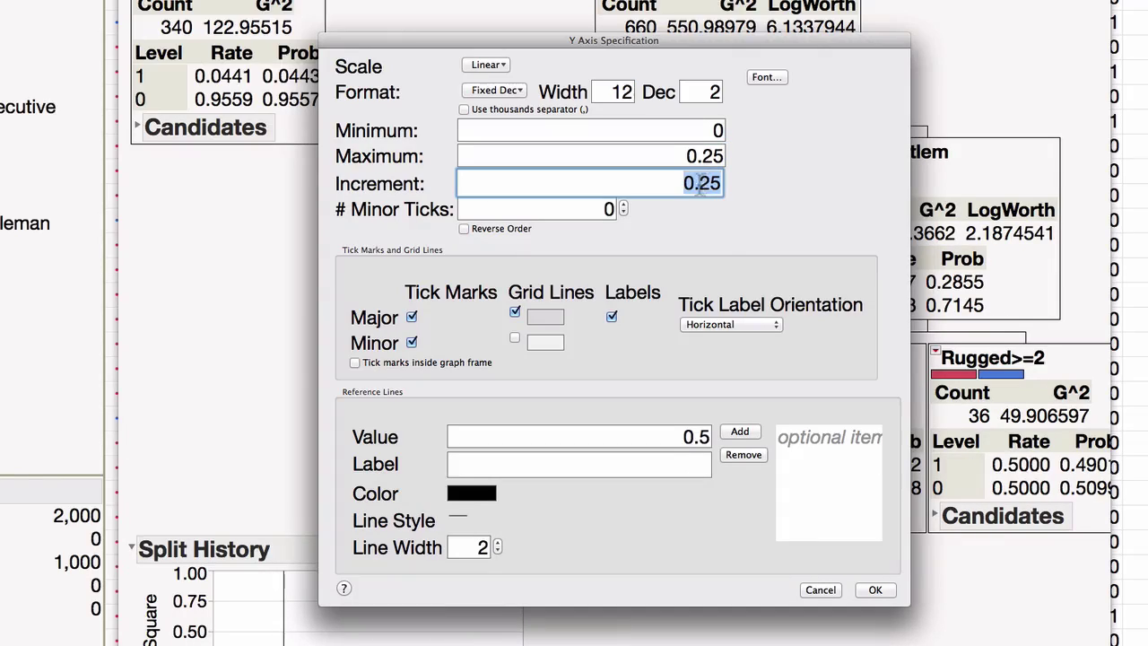
click(703, 183)
text(0)
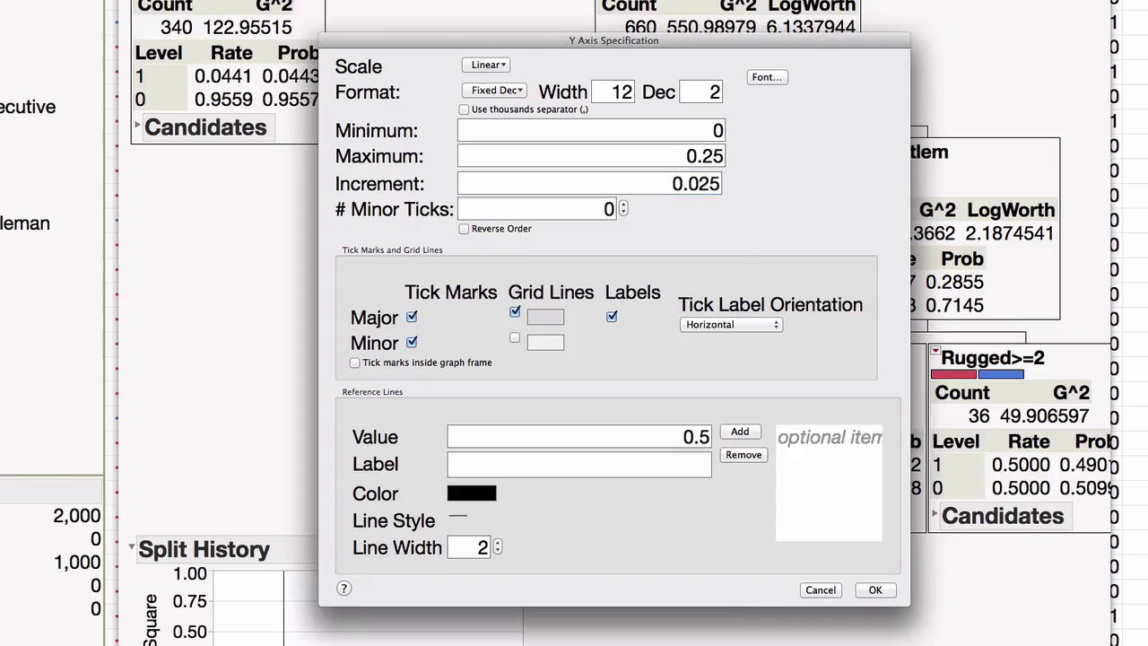
click(877, 590)
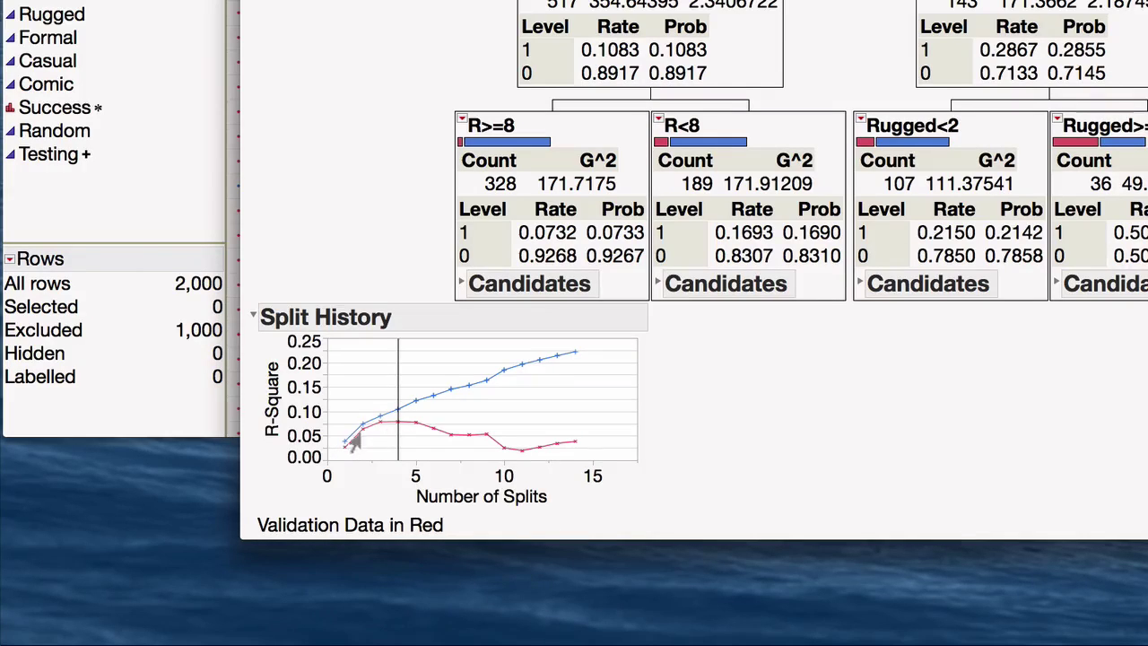
scroll(926, 457, up, 4)
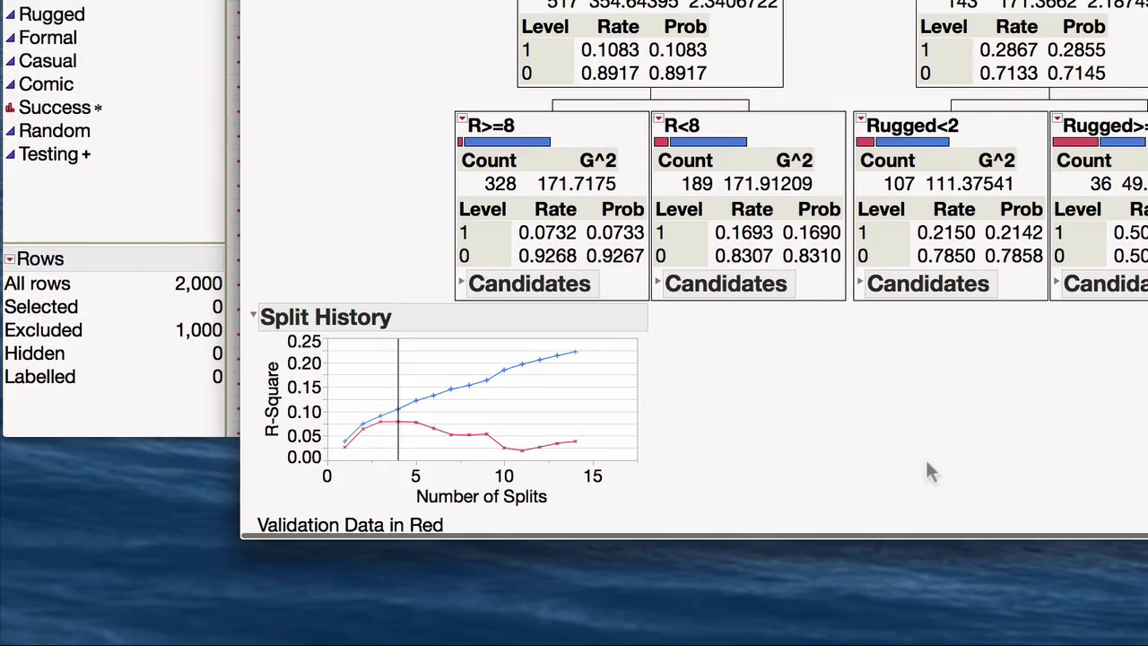
scroll(892, 498, up, 3)
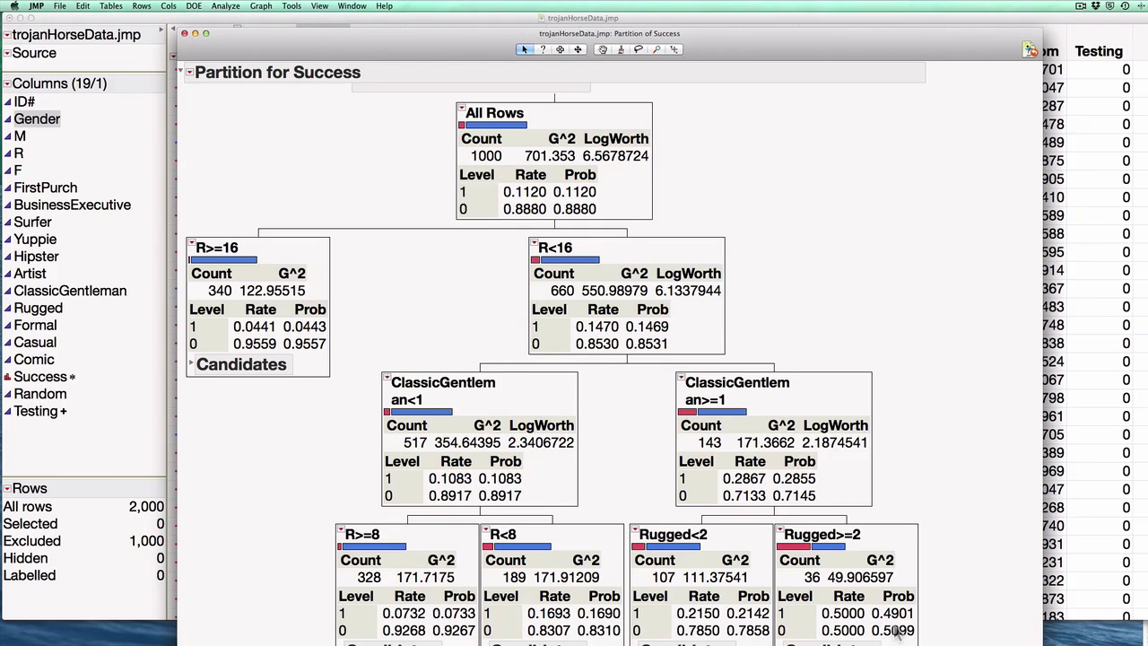
Scroll back to the tree top and show the red-triangle menu's Save Columns choices
scroll(897, 633, up, 2)
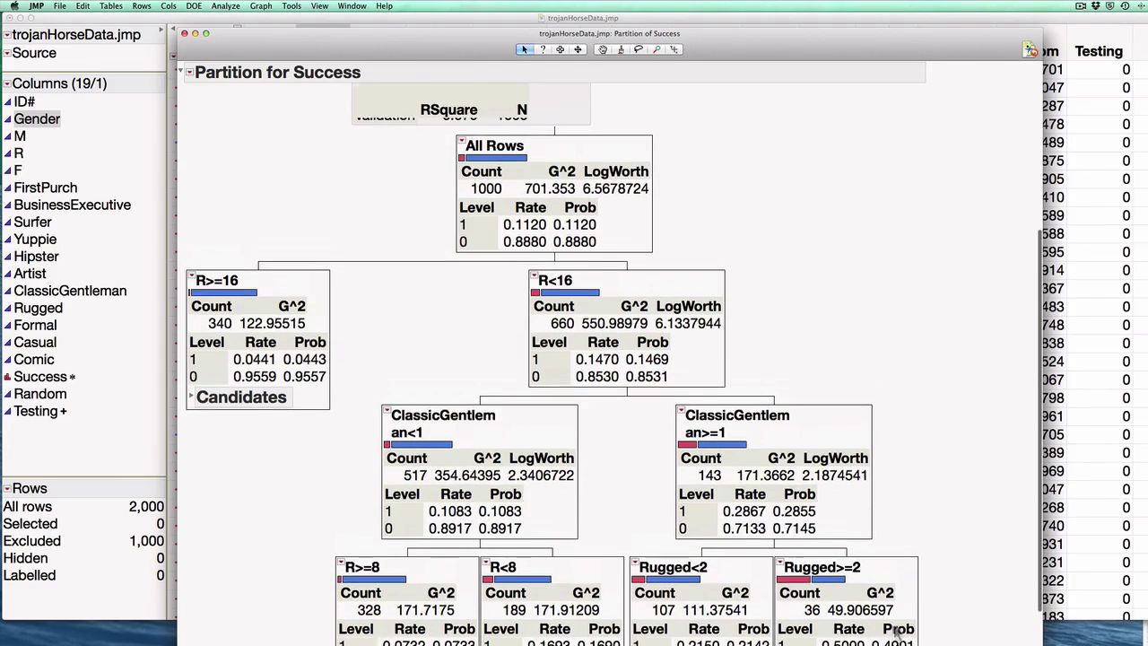
scroll(897, 633, up, 5)
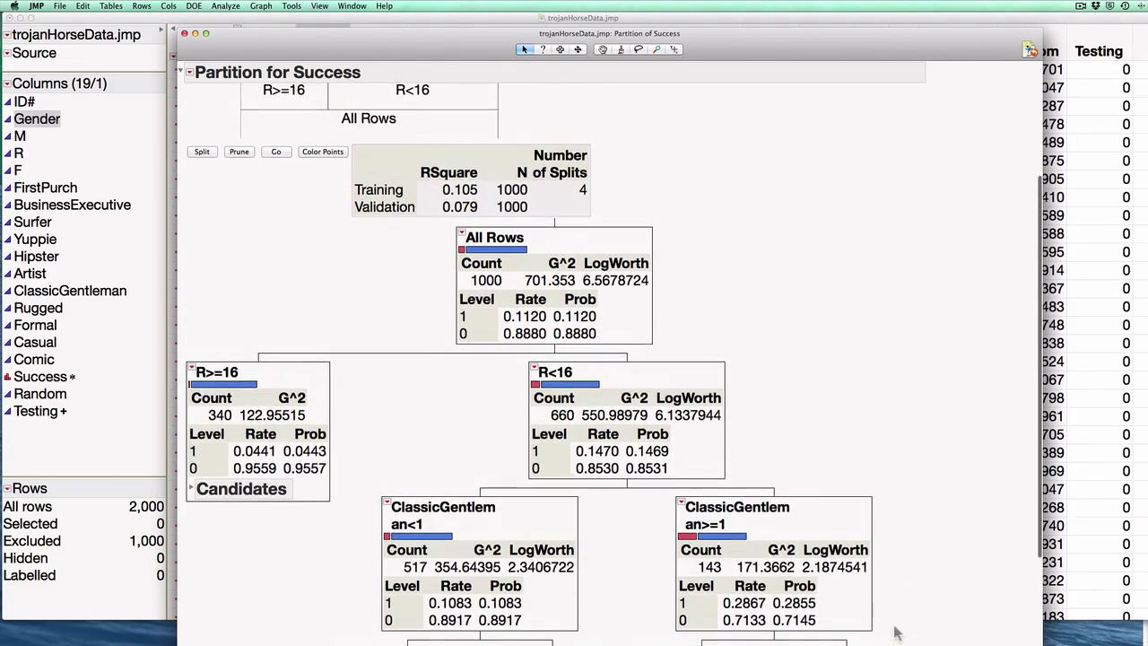
scroll(896, 633, down, 4)
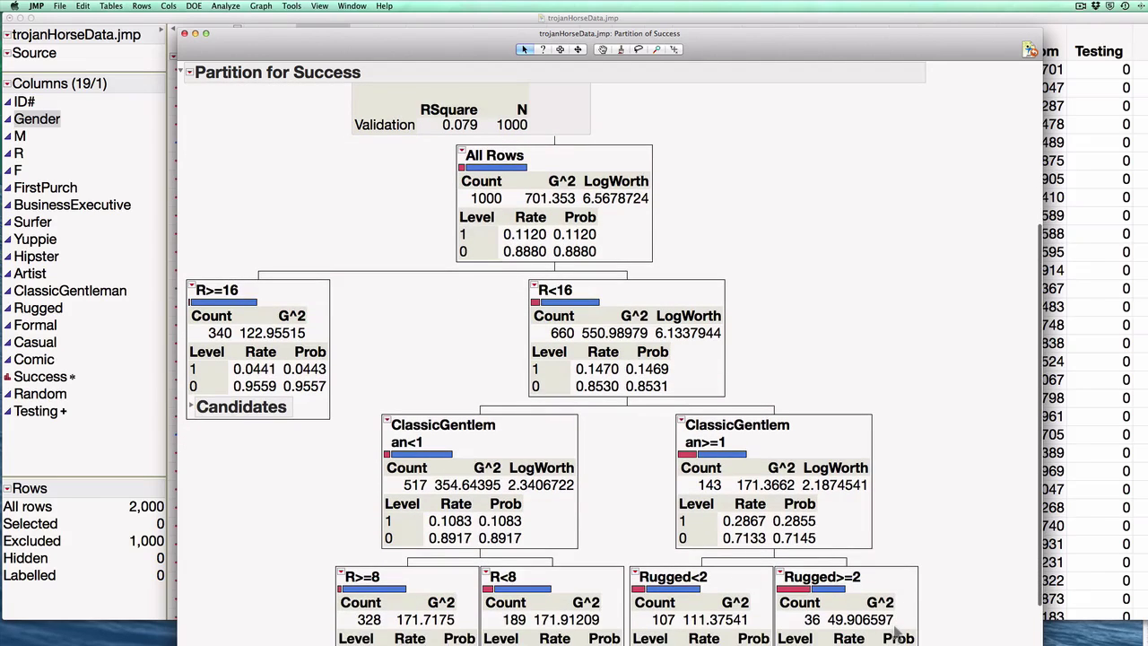
scroll(895, 633, up, 15)
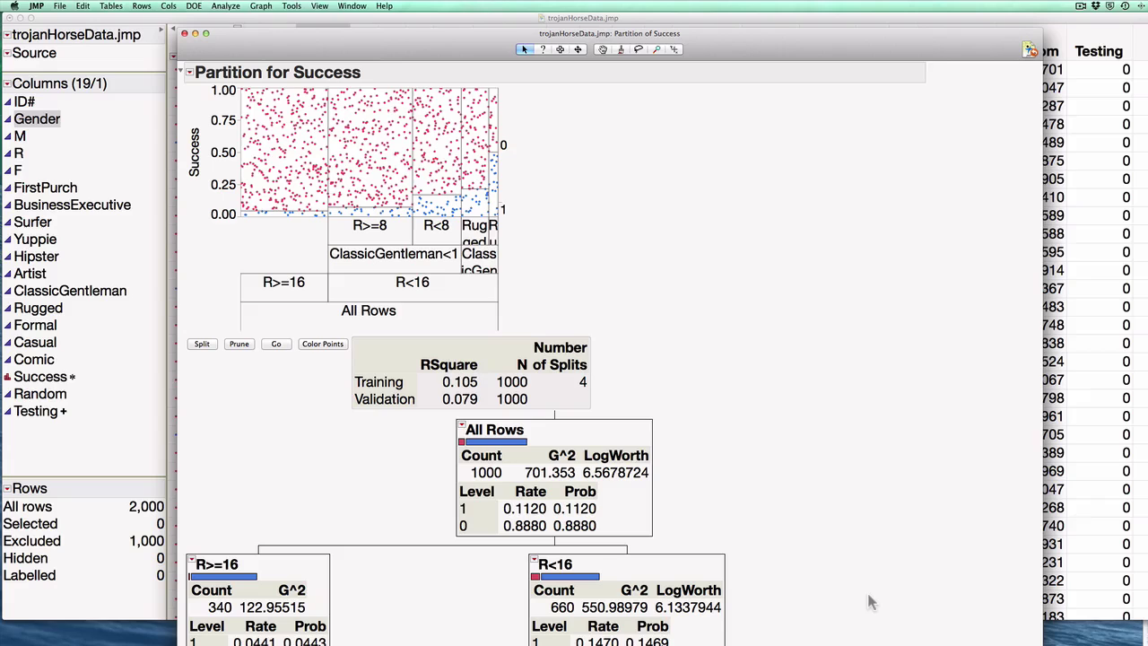
scroll(642, 475, down, 6)
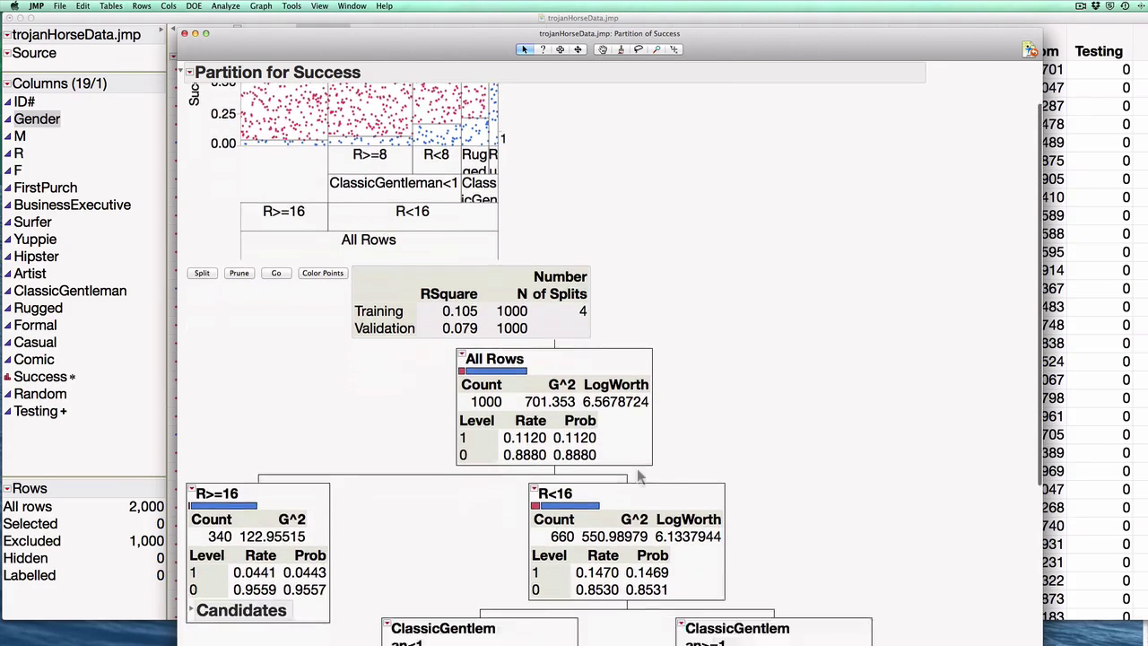
scroll(642, 475, up, 6)
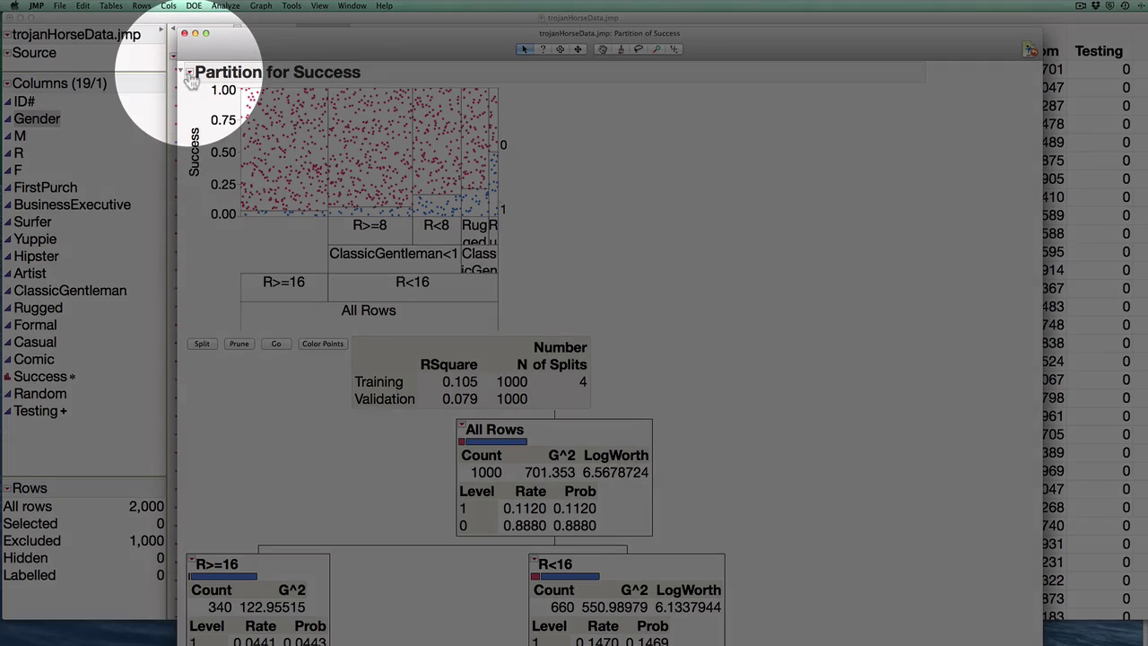
click(190, 75)
click(189, 75)
click(189, 76)
mouse_move(251, 239)
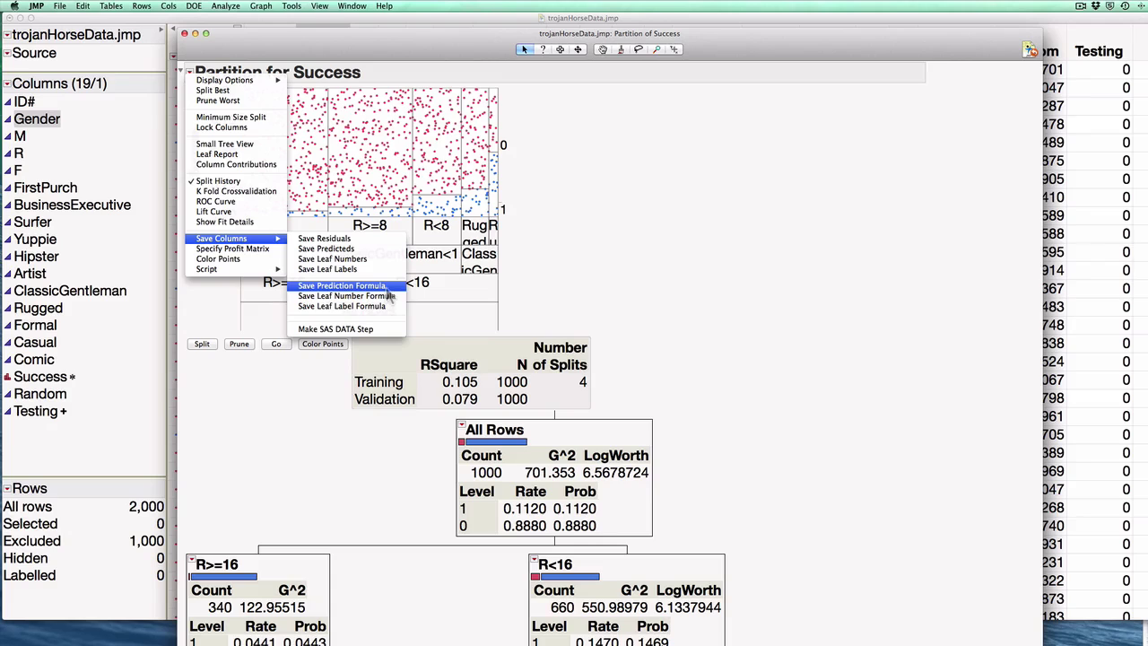
Save Prediction Formula to add Prob(Success==1), Prob(Success==0) and Most Likely Success columns
click(392, 287)
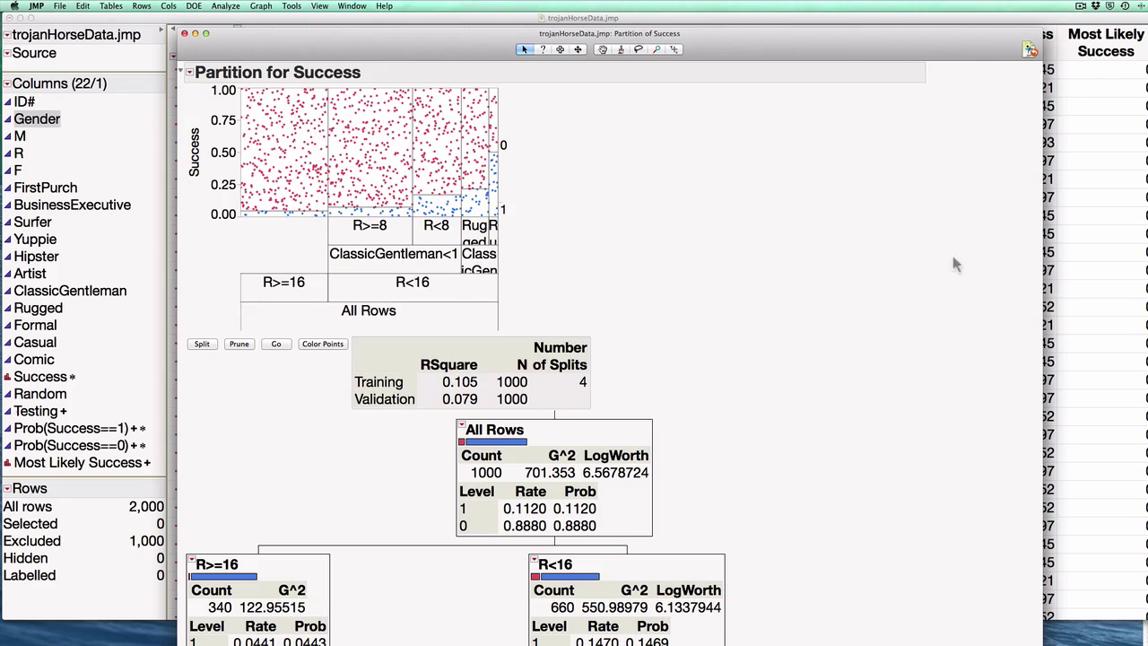
click(1073, 265)
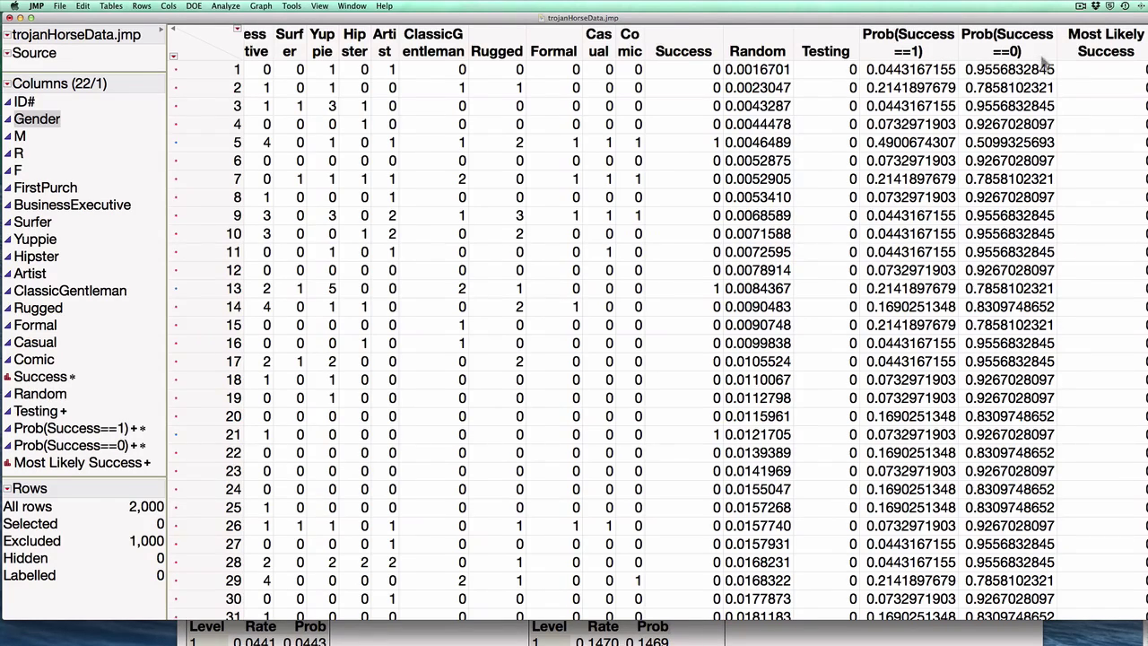
click(1104, 71)
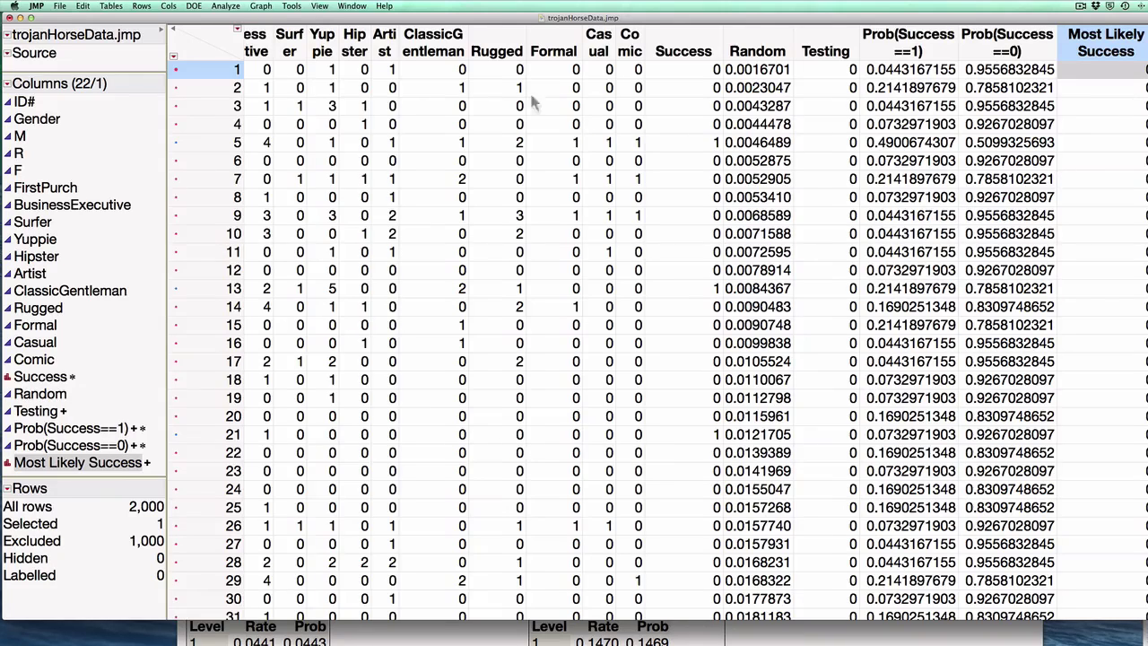
Export the table to Excel as trojanHorseData.xls in the 425 Update Materials folder
click(59, 6)
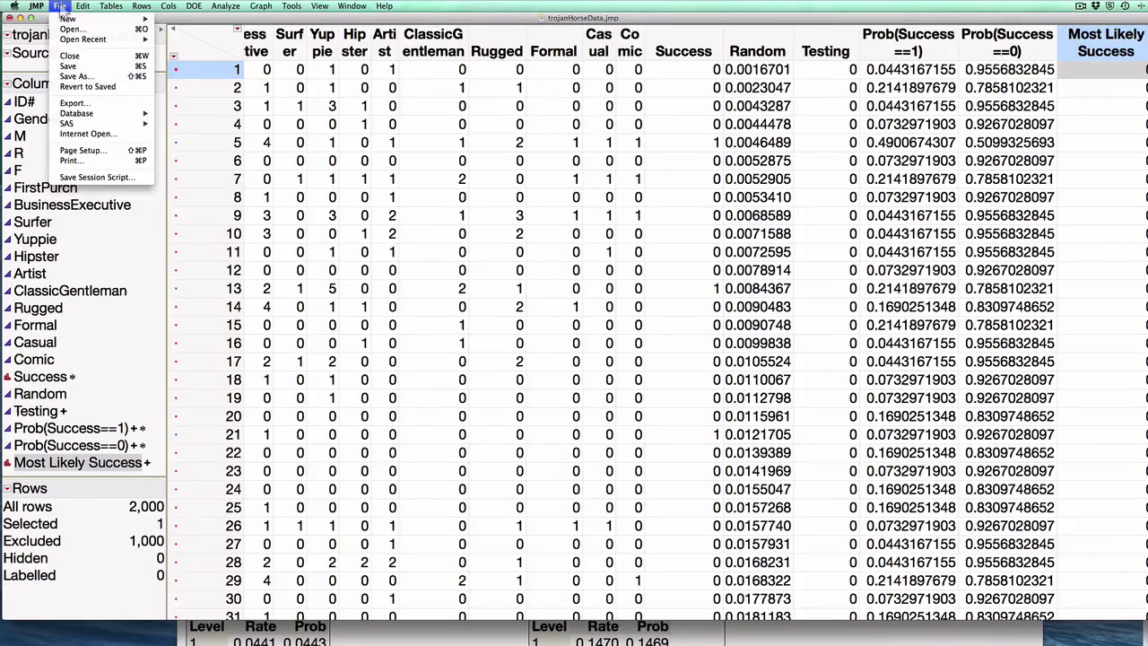
click(71, 99)
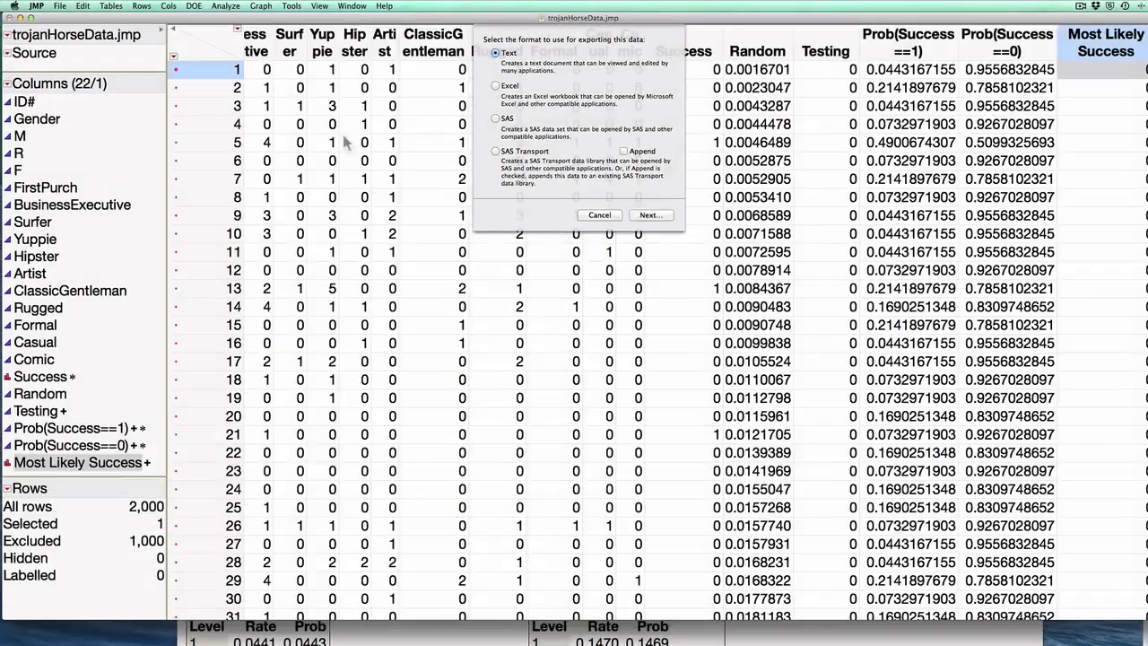
click(515, 87)
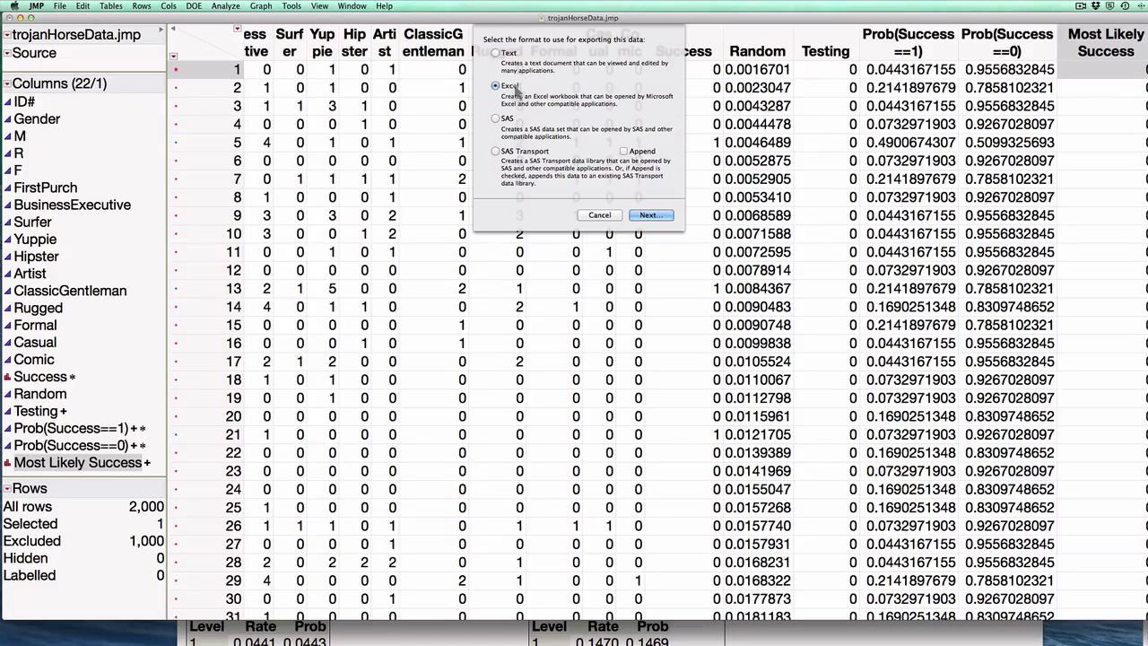
click(667, 218)
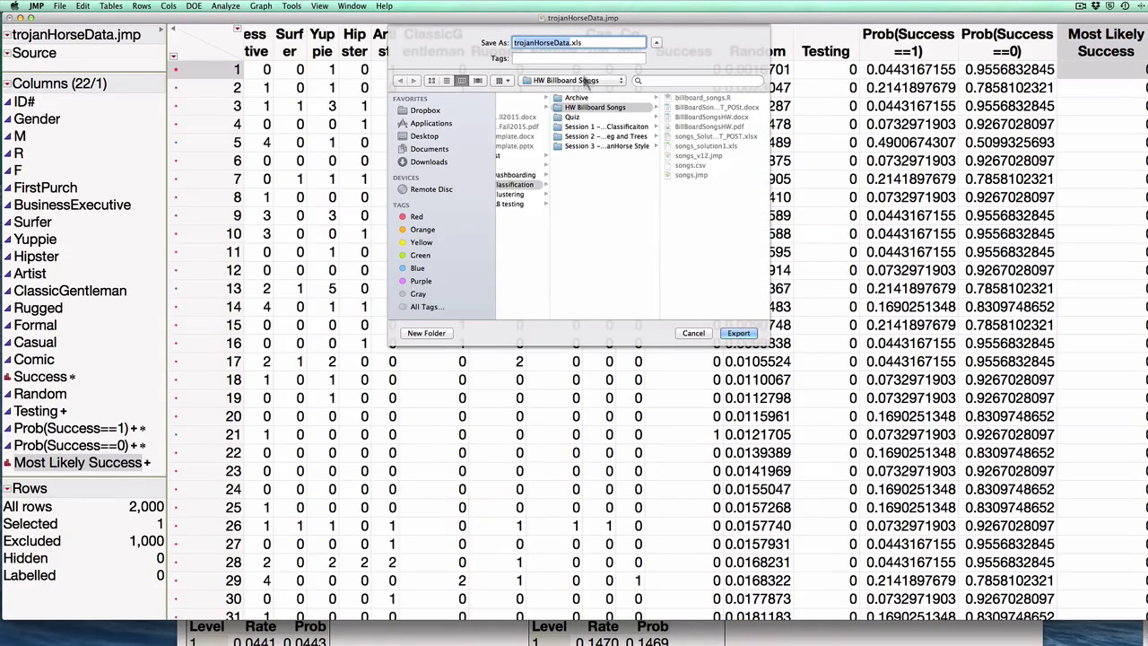
click(590, 80)
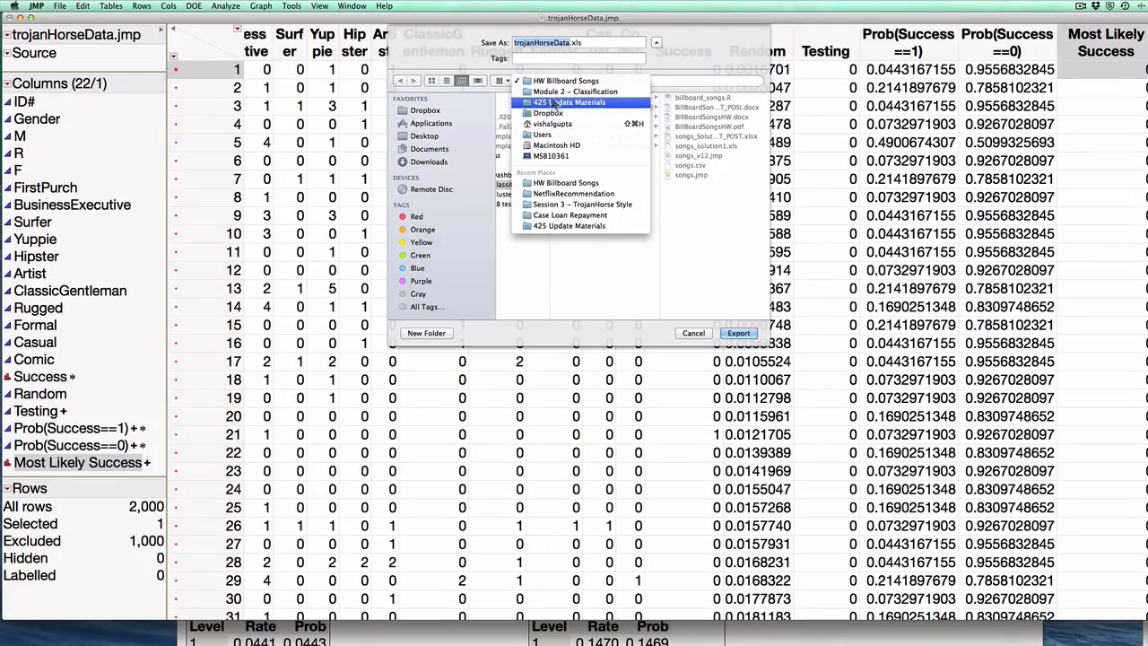
click(550, 102)
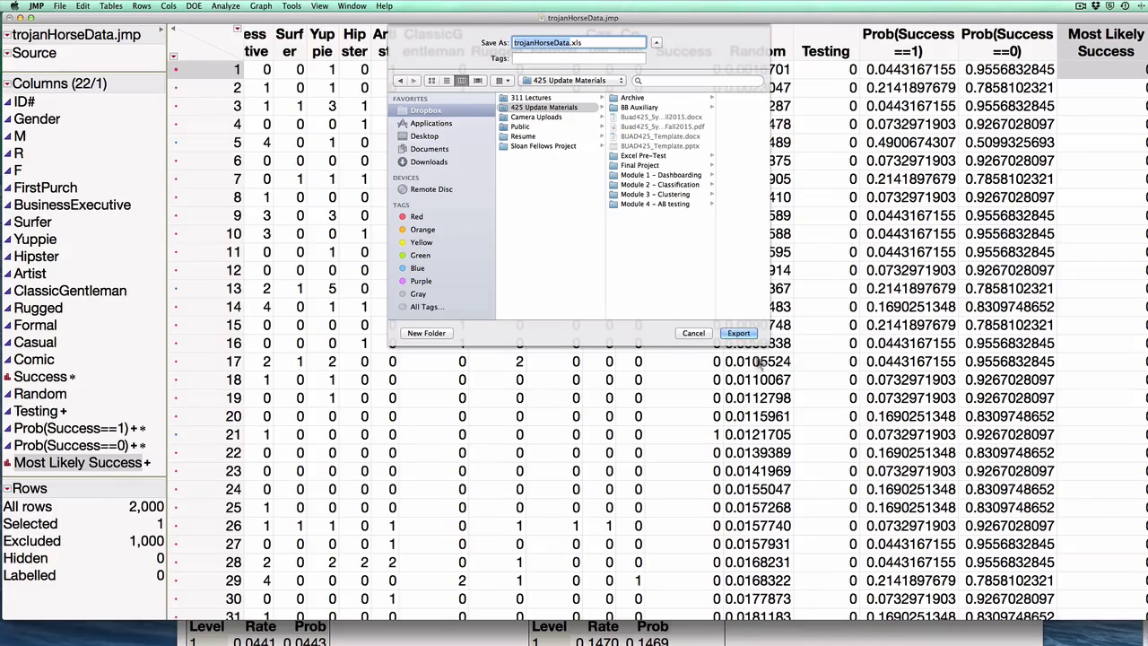
click(738, 335)
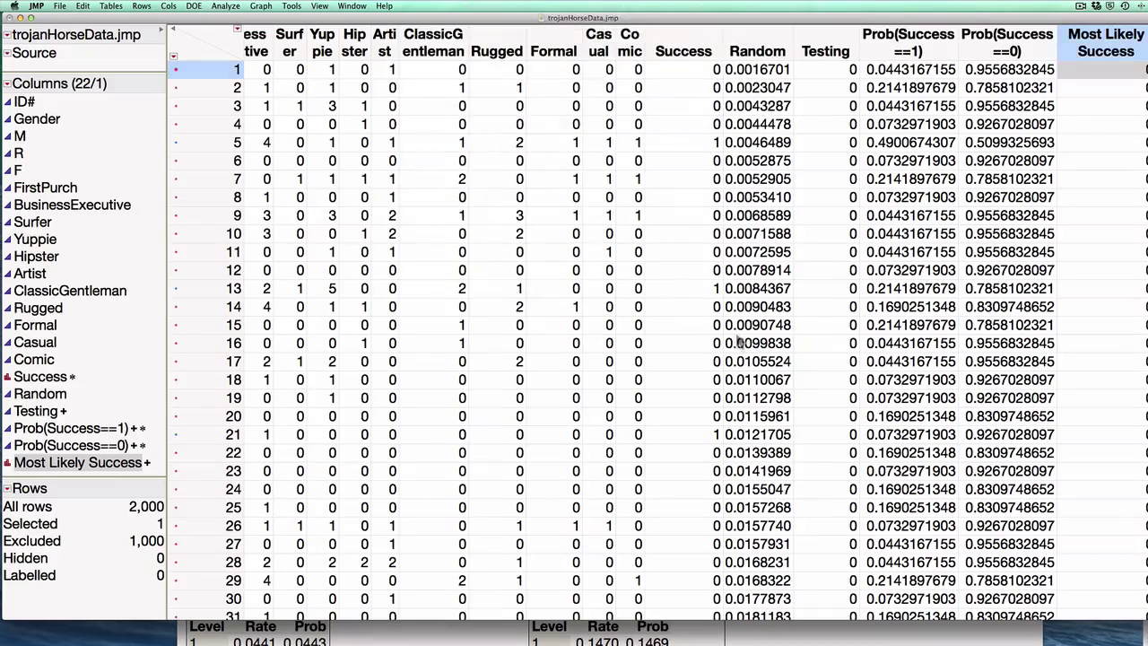
Open Save As for trojanHorseData.jmp, then cancel without saving
click(60, 7)
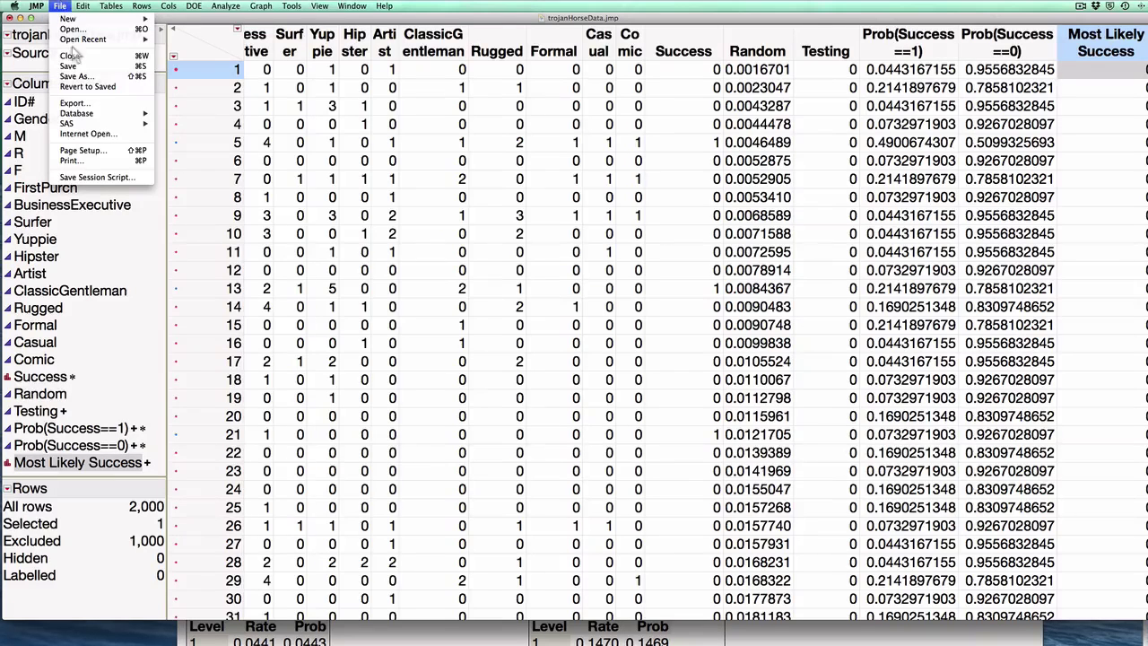
click(77, 77)
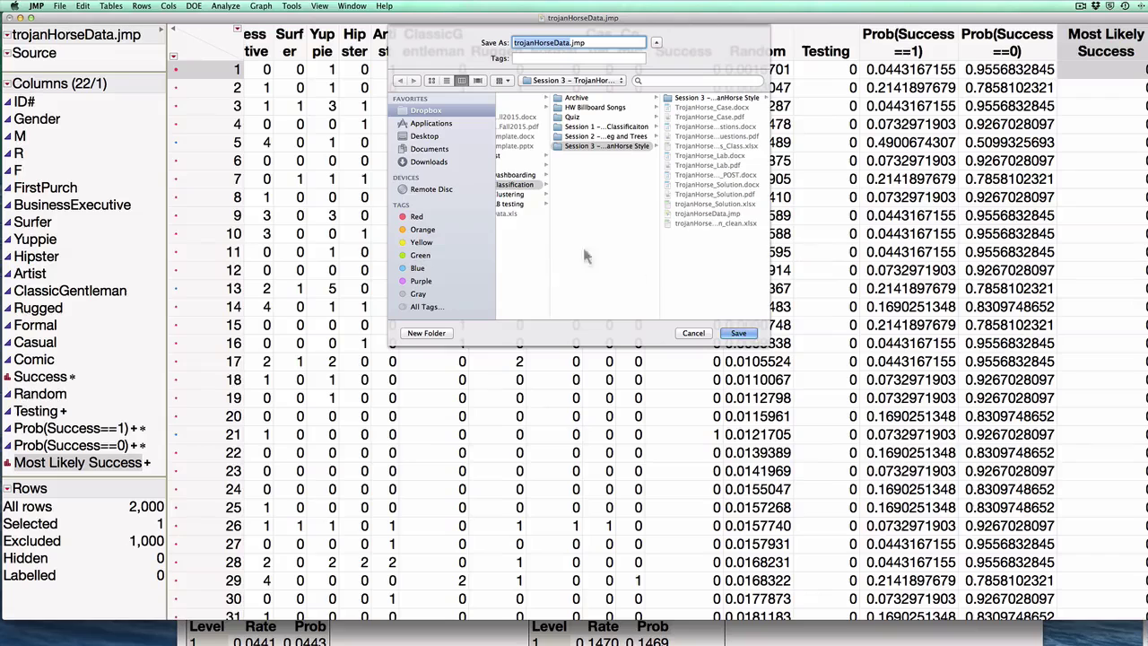
click(700, 336)
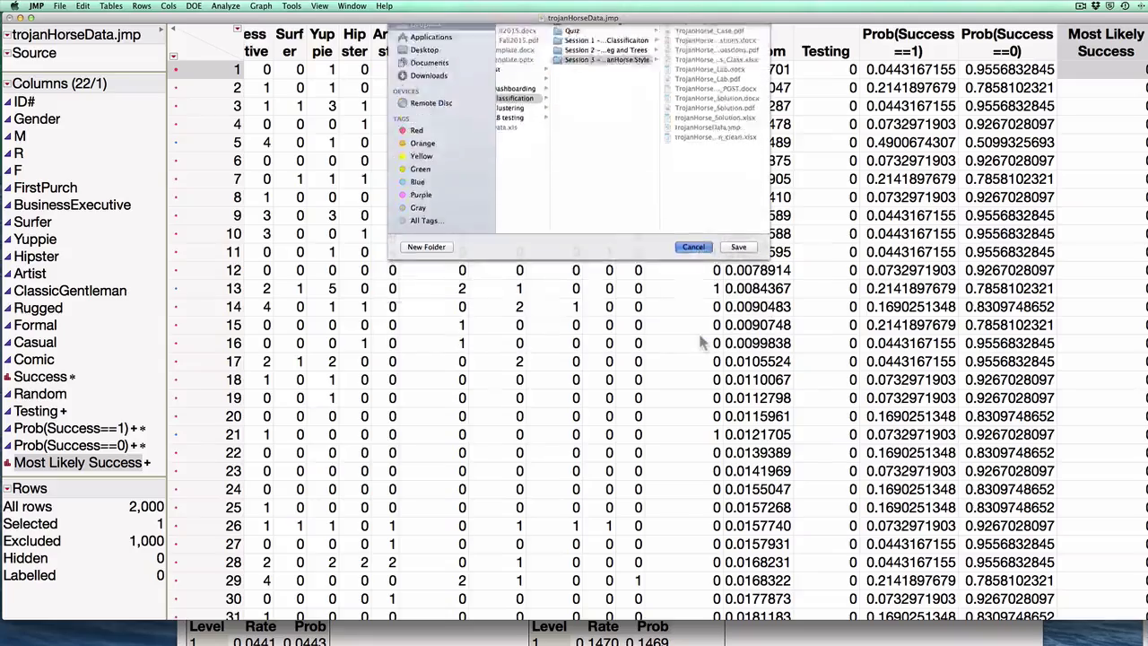
Launch Microsoft Excel and open trojanHorseData.xls
key(F4)
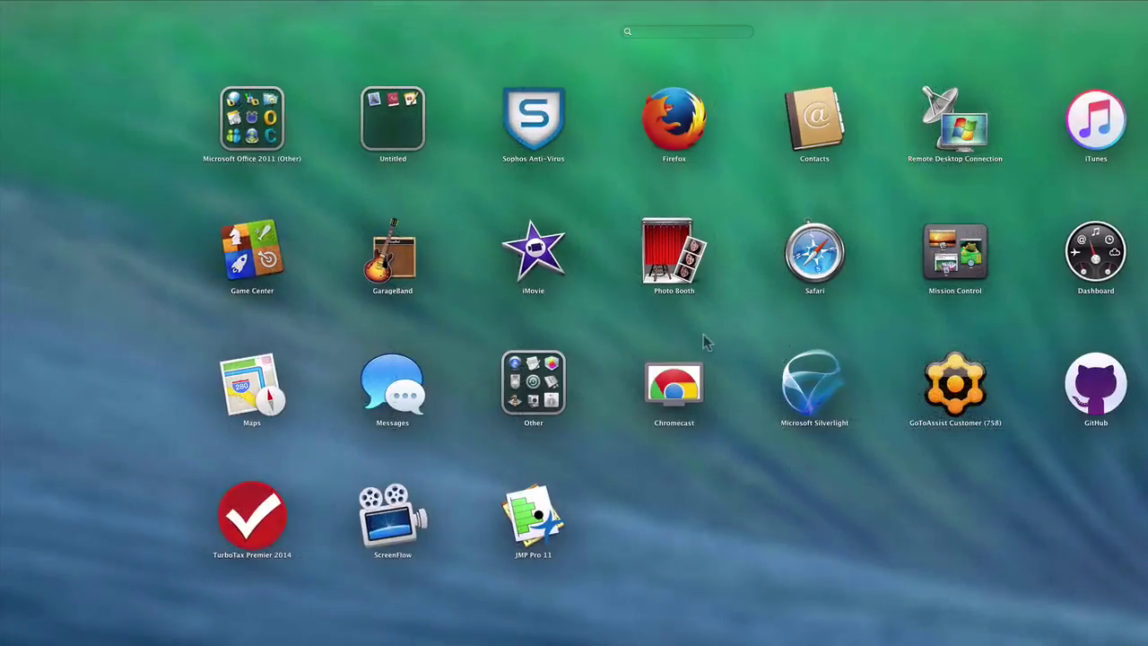
scroll(704, 334, right, 3)
click(539, 274)
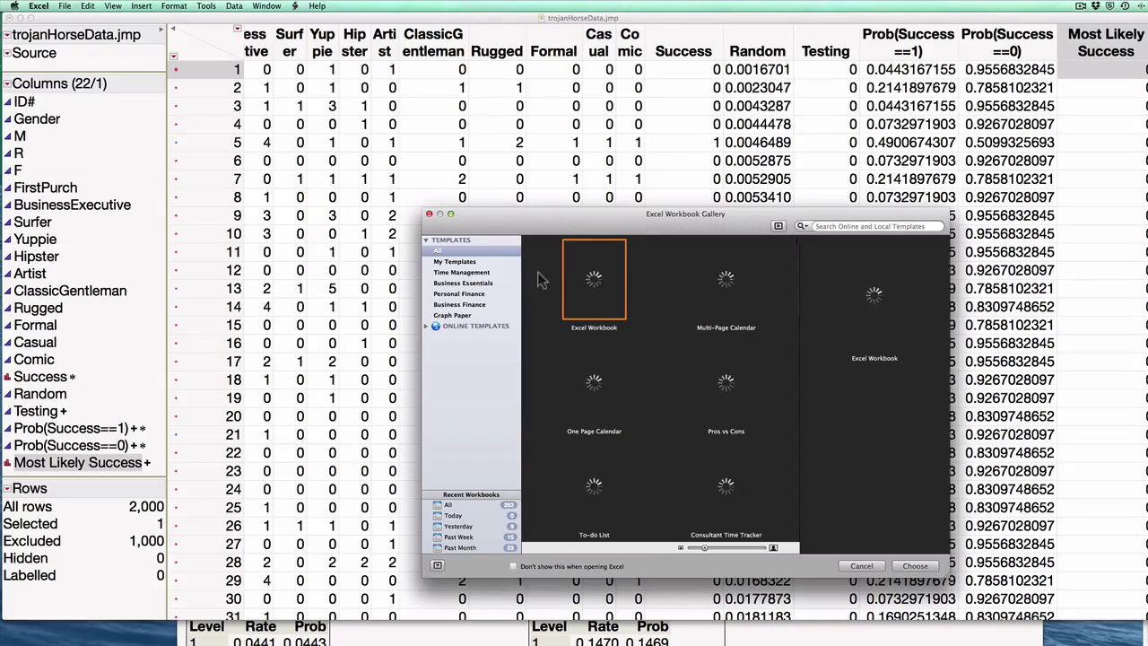
click(429, 215)
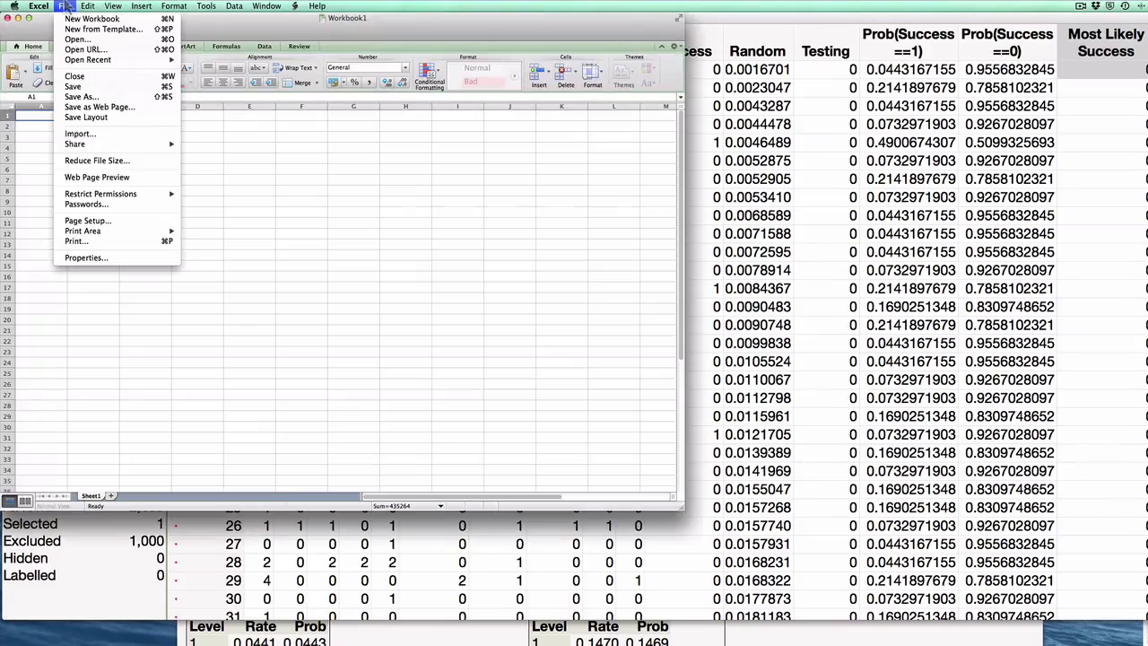
click(64, 7)
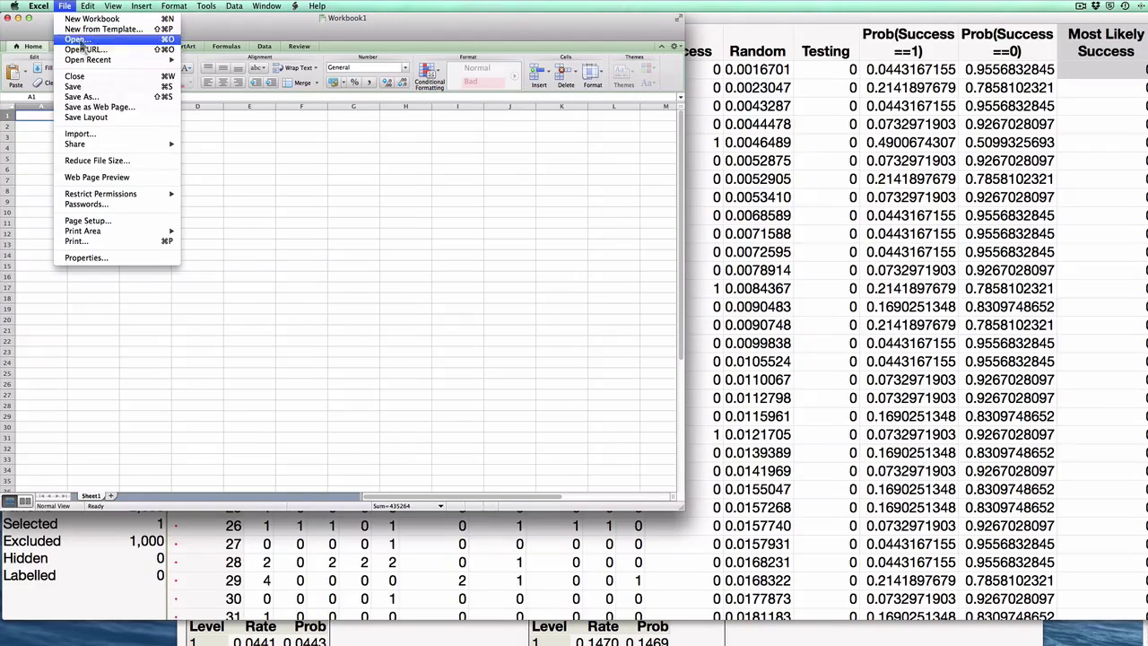
click(76, 39)
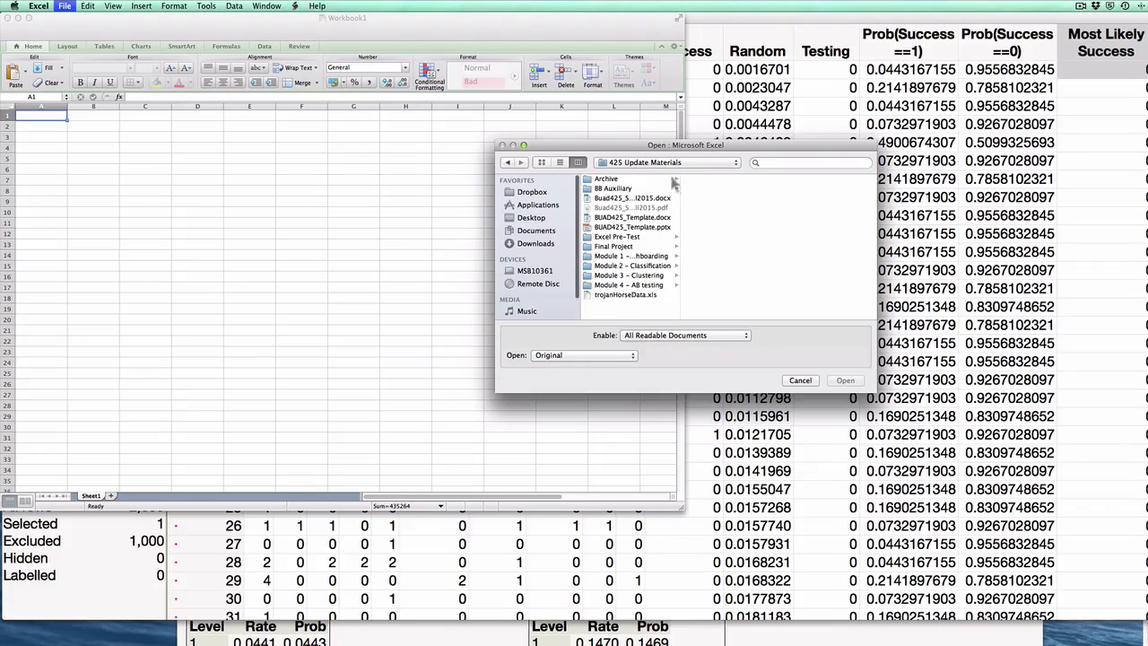
click(619, 296)
double_click(618, 296)
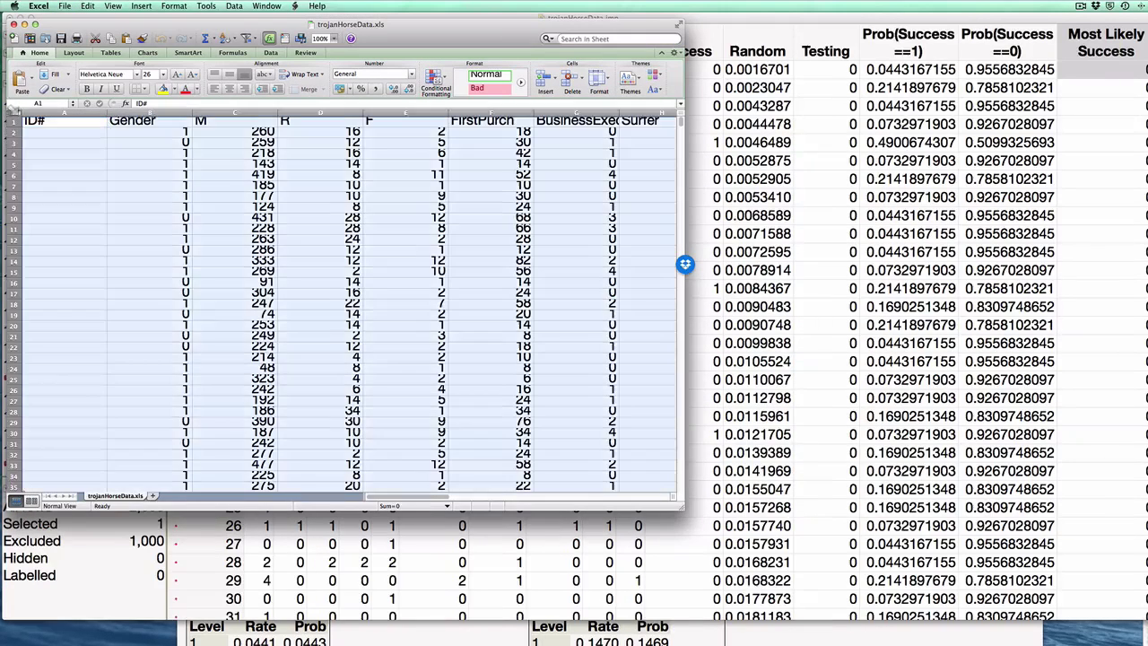
Autofit every column width in the worksheet and enlarge the Excel window
click(11, 113)
double_click(107, 113)
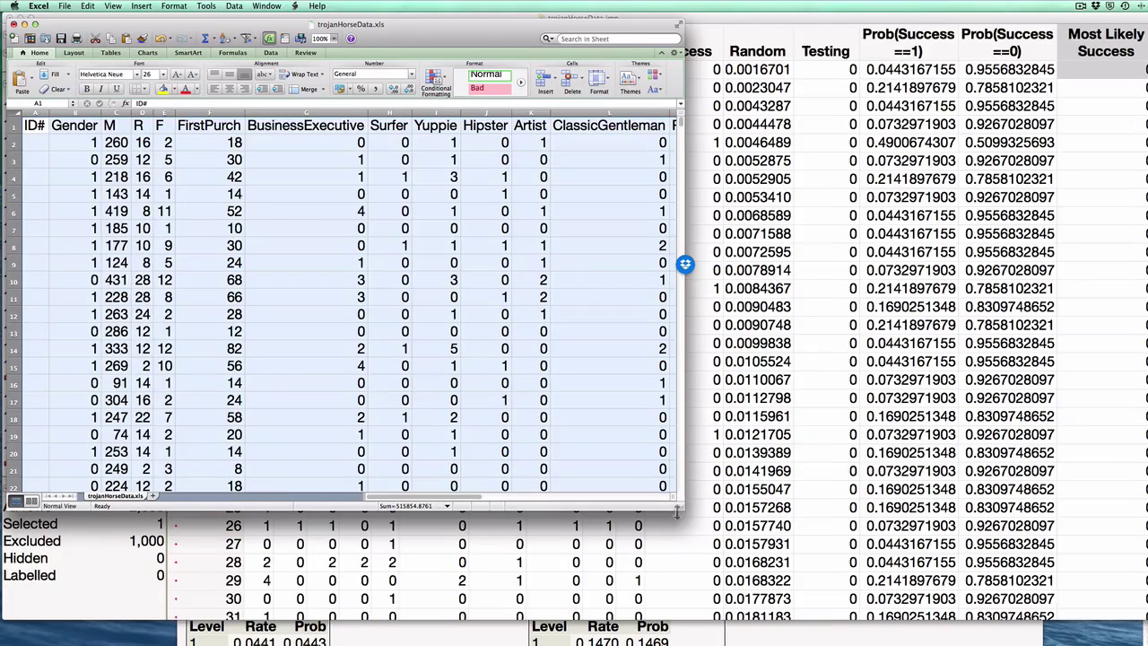
drag(681, 507, 789, 544)
Enter the header 'Decision Tree Prediction' in cell W1
drag(956, 609, 1132, 618)
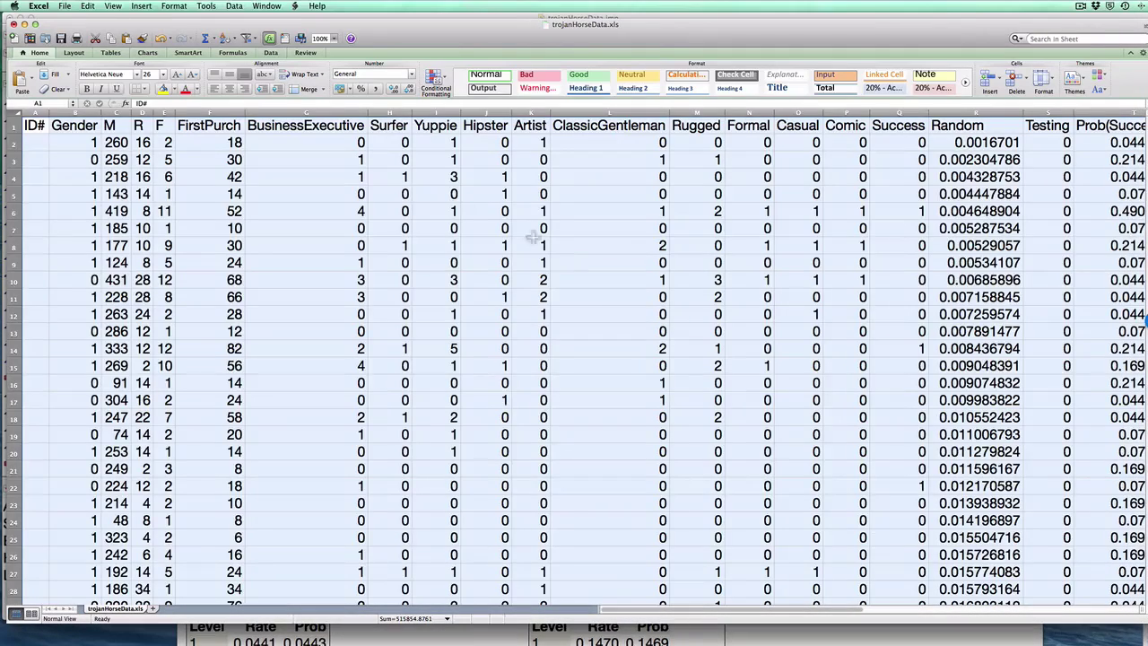
click(380, 177)
click(1014, 211)
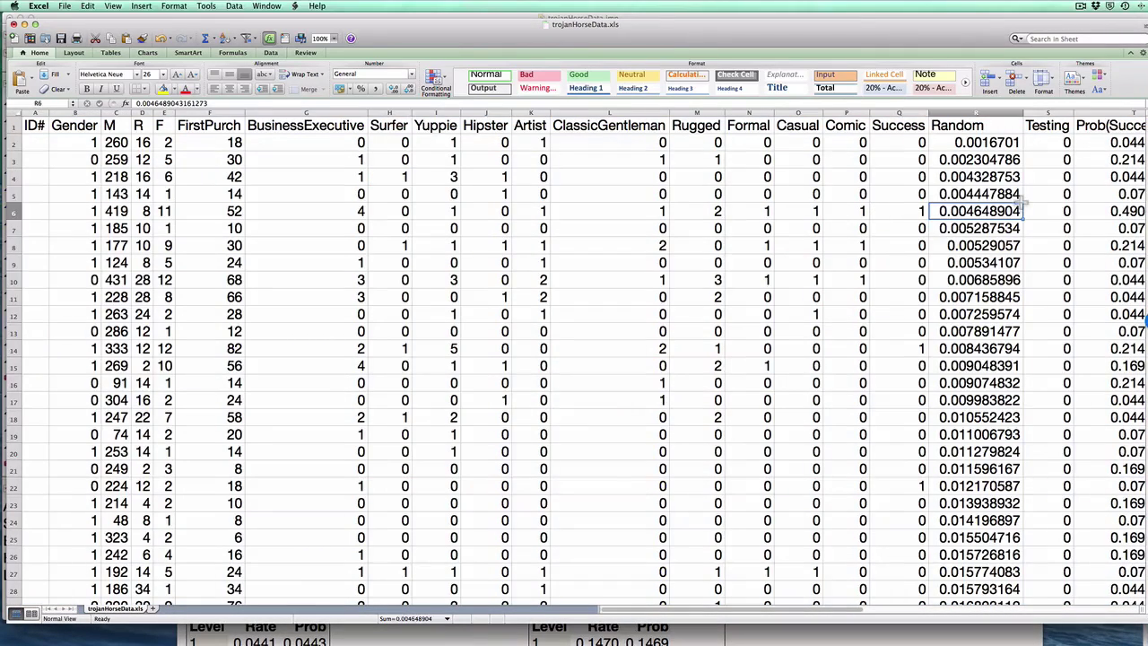
key(Right)
key(Right)
key(Right)
key(Right)
key(Right)
key(Right)
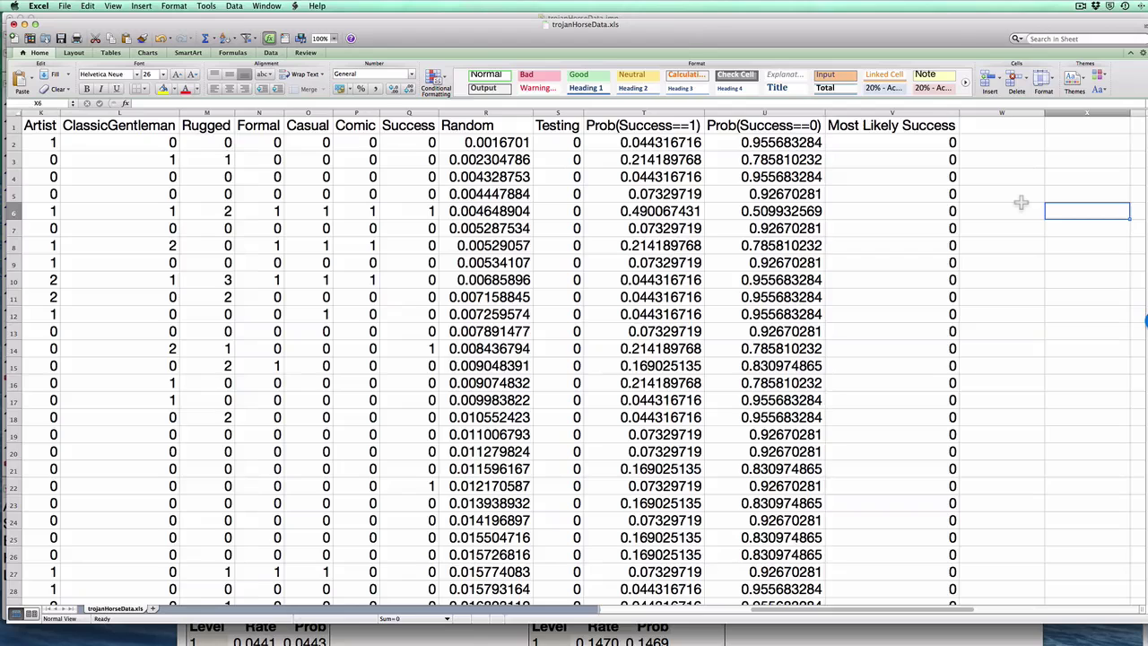
key(Left)
key(Up)
key(Up)
key(Up)
key(Up)
key(Up)
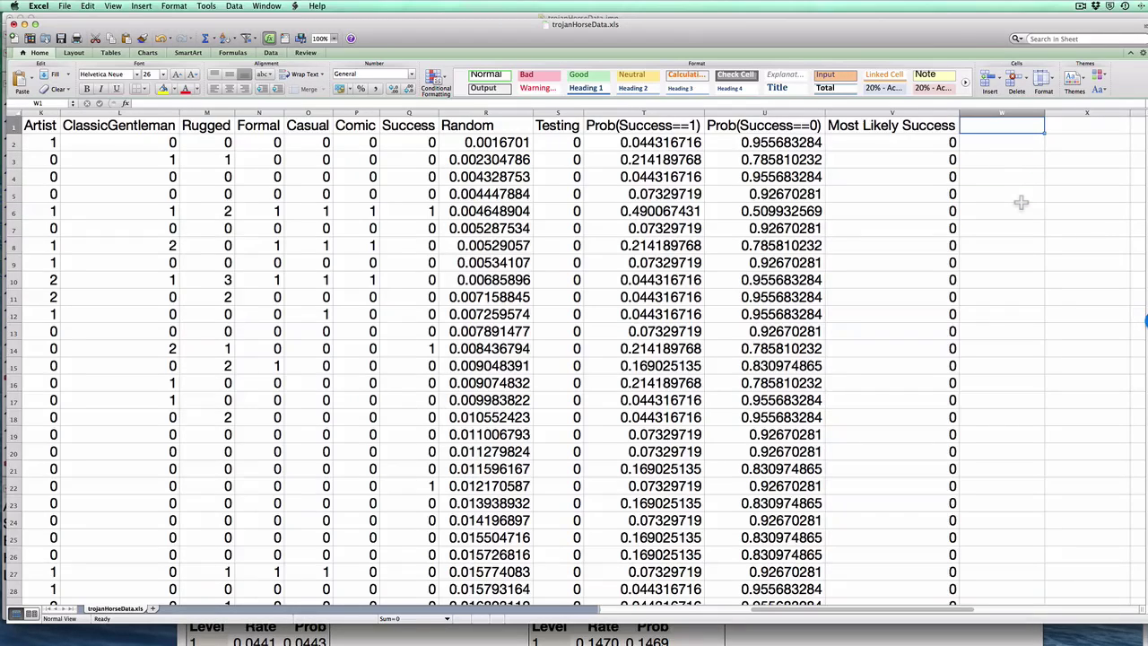
text(Dec)
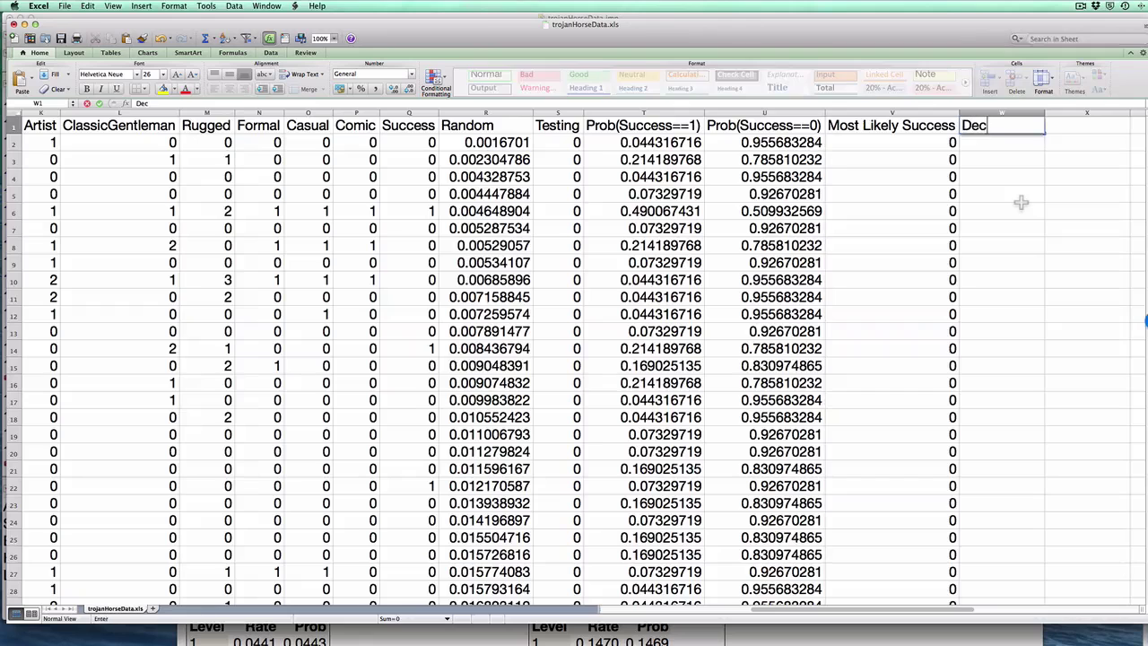
text(ision Tree Predict)
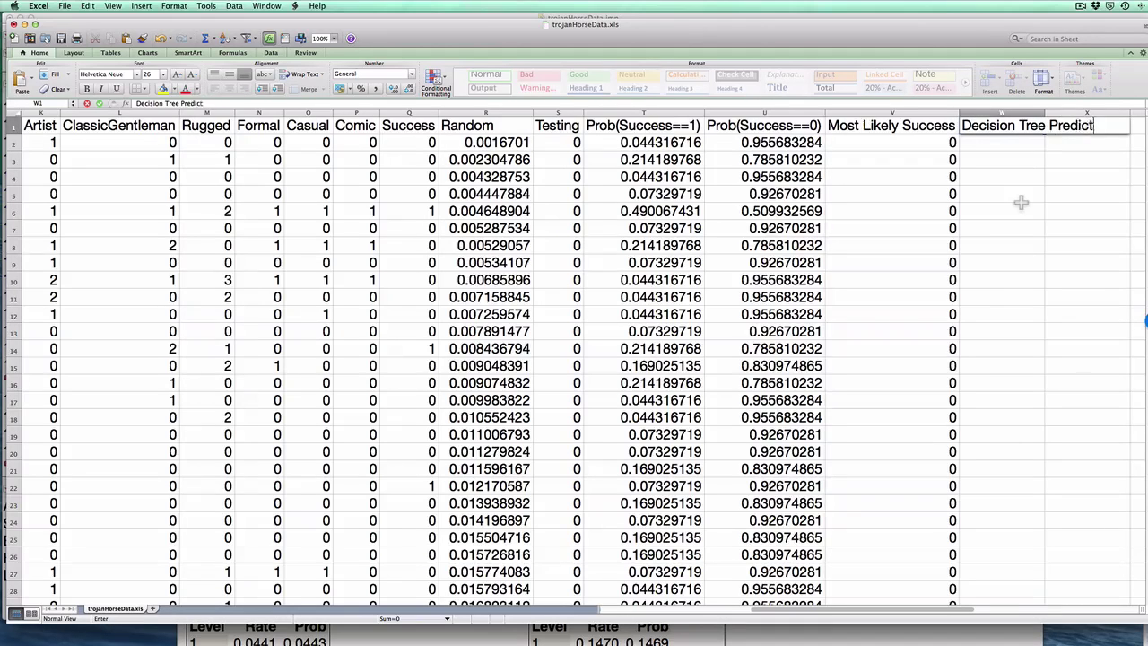
text(ion)
key(Return)
Put the label 'Threshold' in Z3 and the value 0.15 in Z4
key(Right)
key(Right)
key(Down)
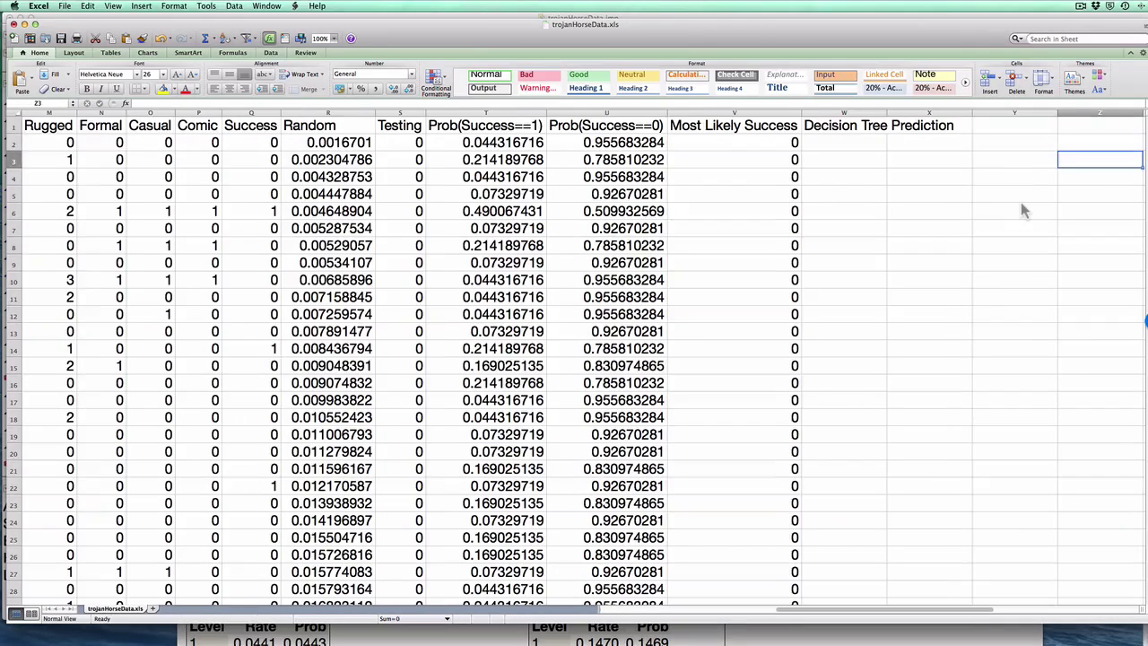
text(Threw)
key(BackSpace)
text(shold)
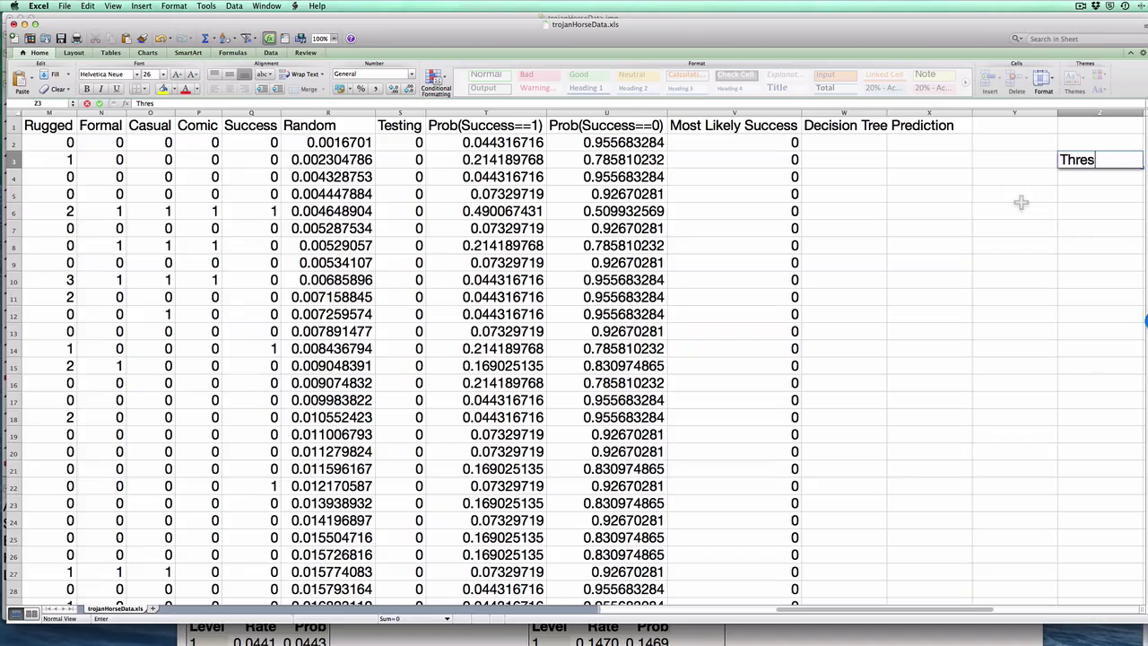
key(Return)
text(.15)
key(Left)
key(Left)
key(Left)
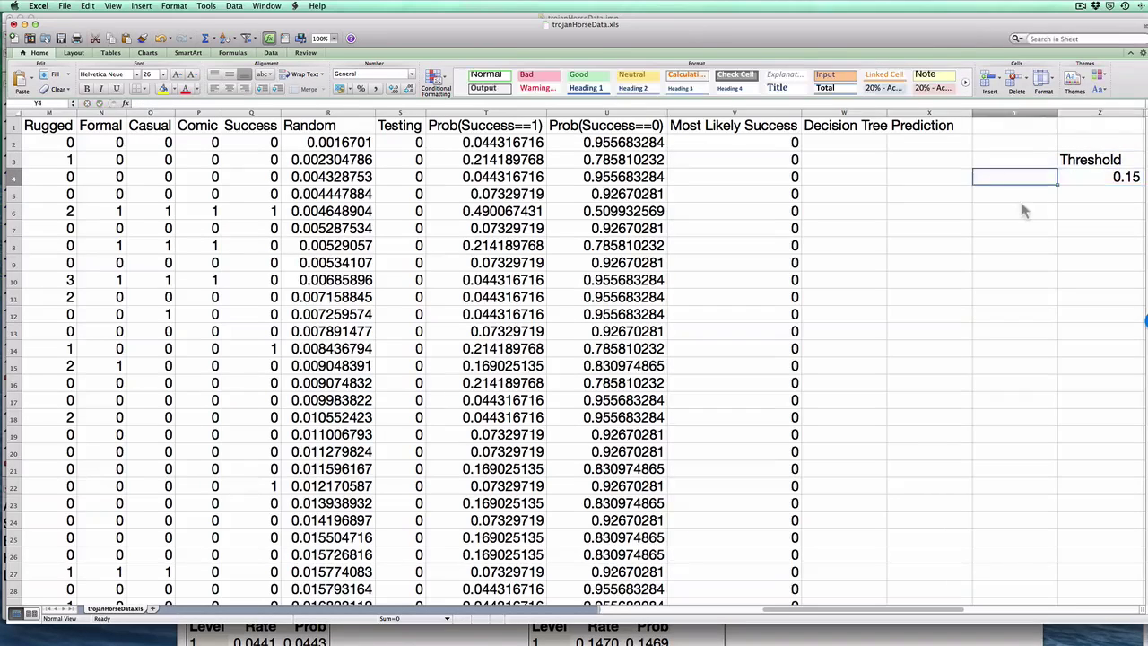
key(Up)
key(Up)
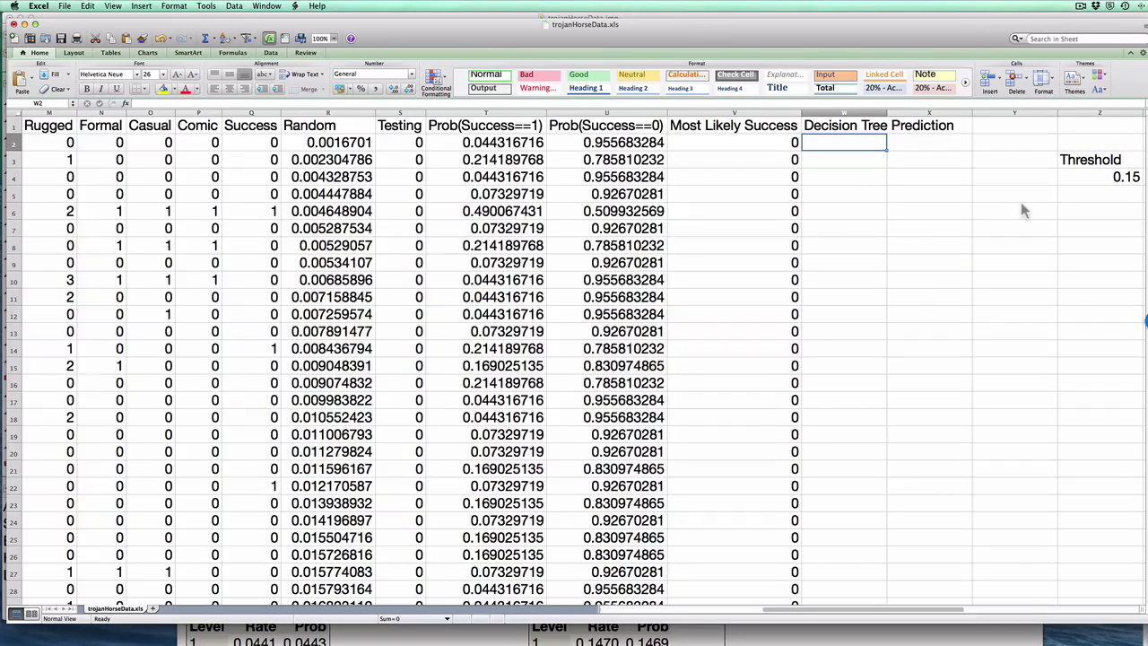
Enter =IF(T2>$Z$4, "Buy", "Return") in cell W2
text(=if()
key(Left)
key(Left)
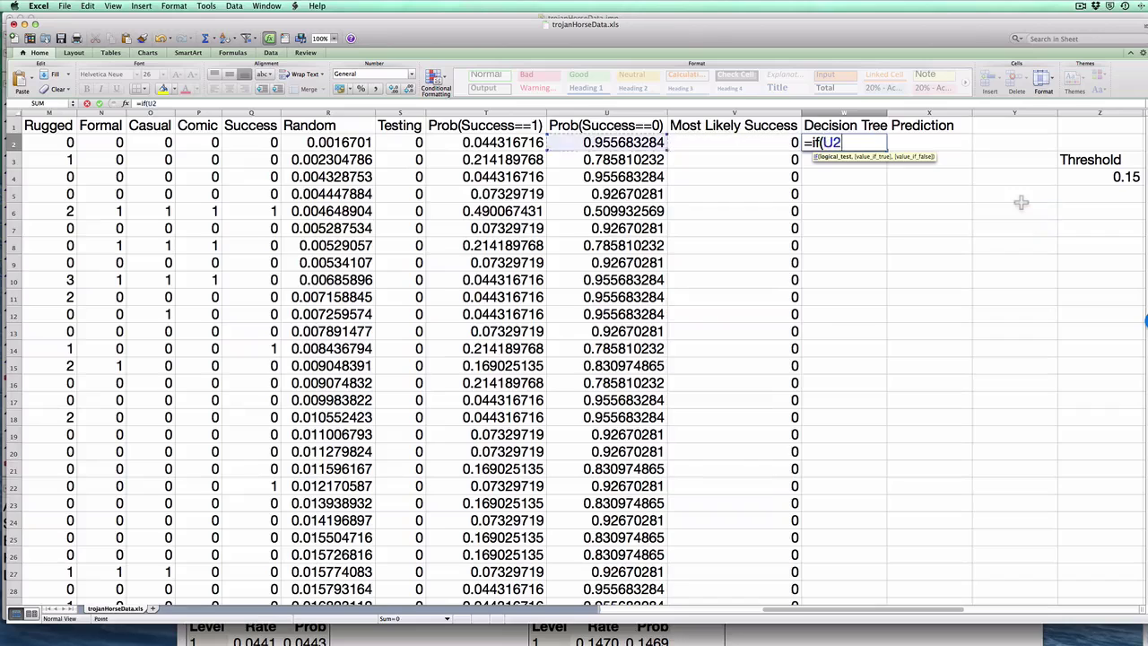
key(Left)
text(>)
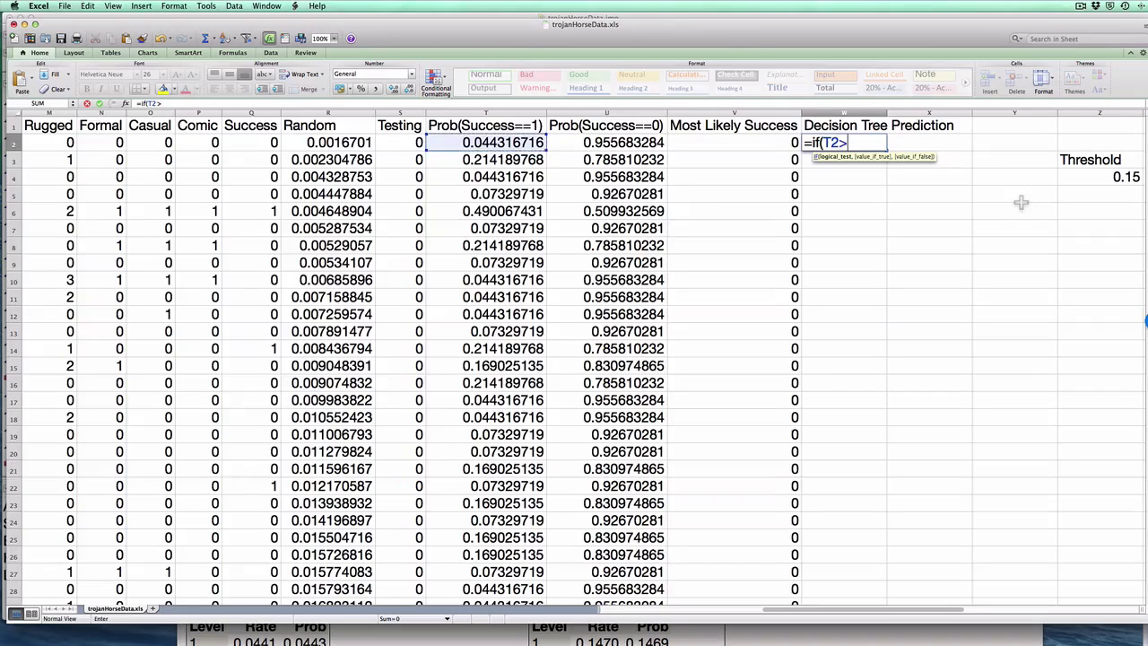
click(1119, 176)
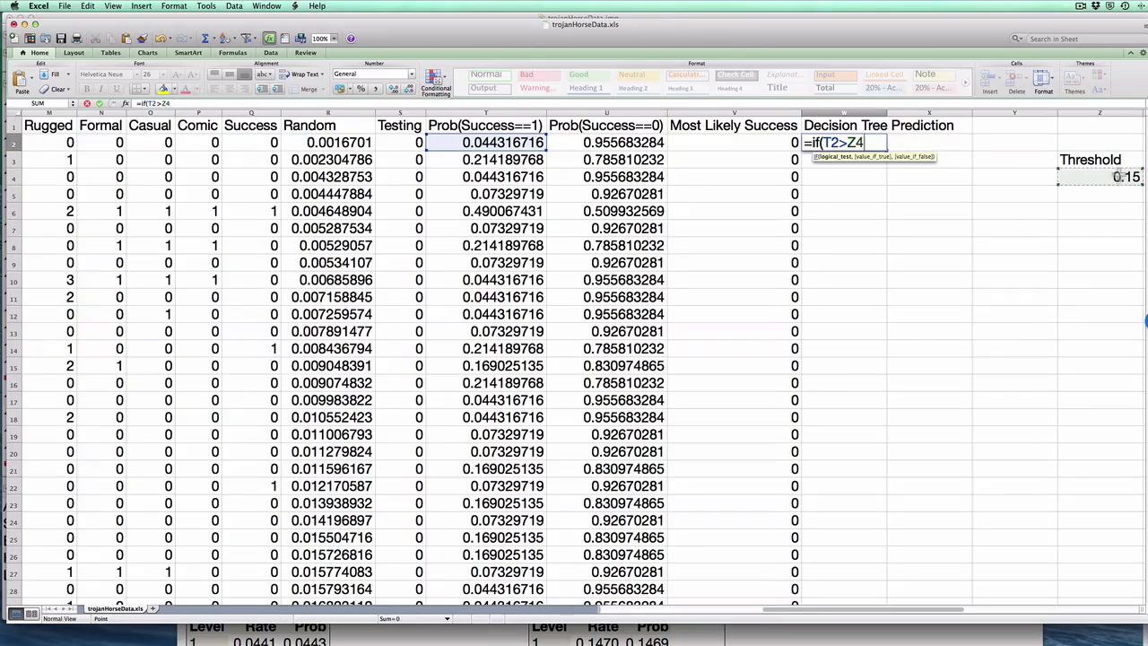
key(super+t)
text(, ")
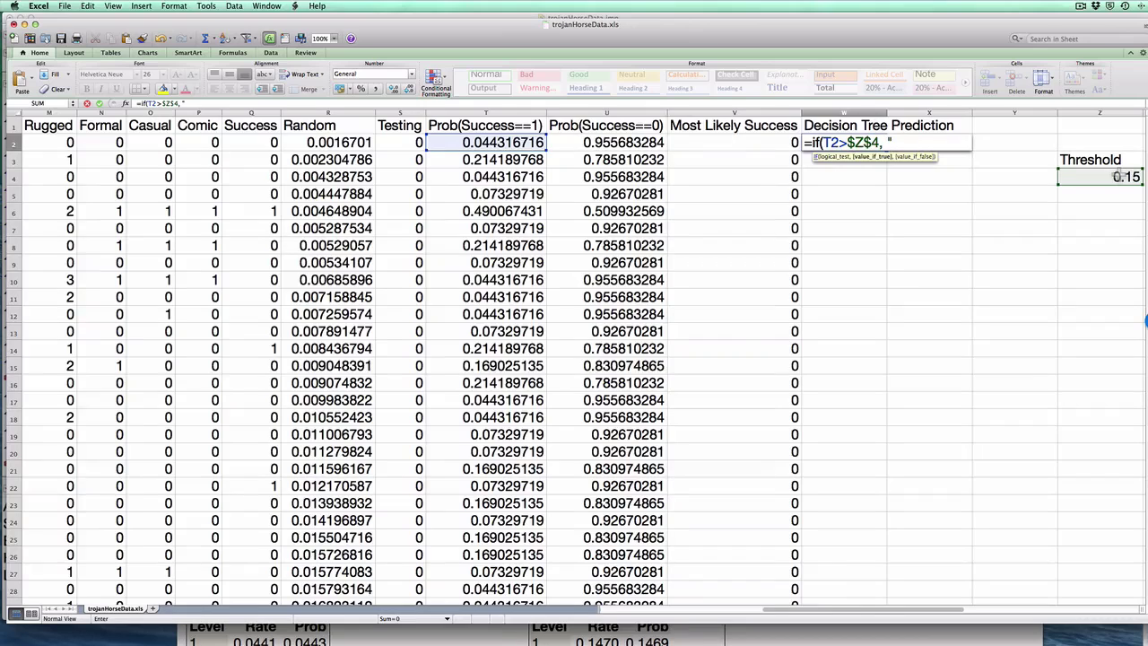
text(Buy", "Ret)
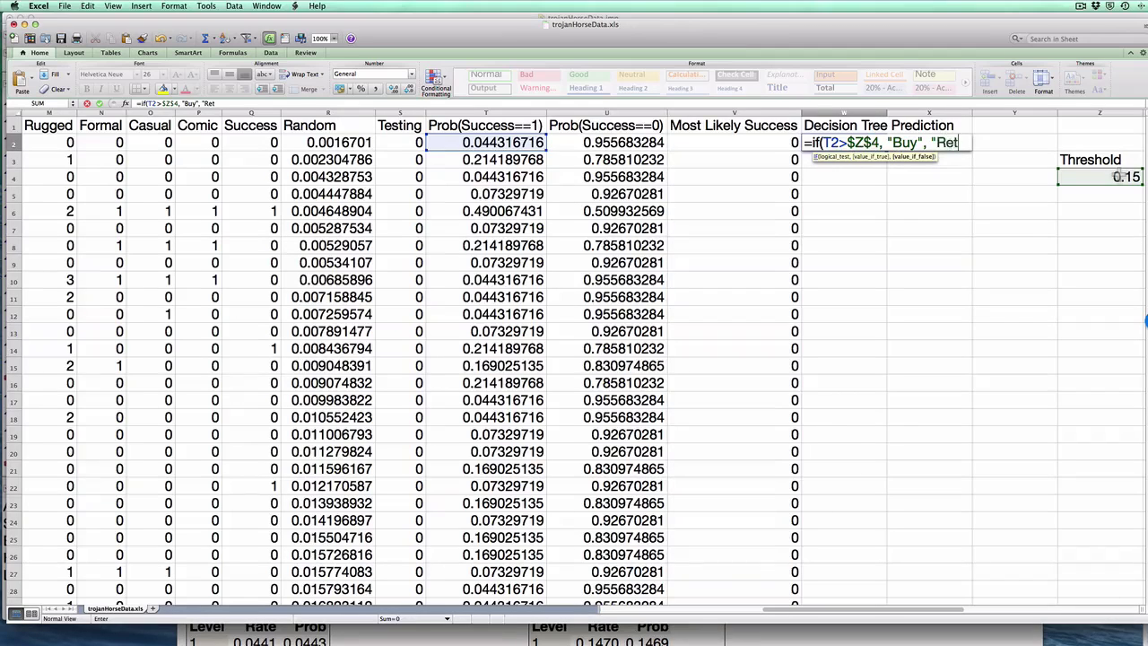
text(urn"))
key(Return)
Fill the IF formula down column W and check the copied results against Most Likely Success
key(Up)
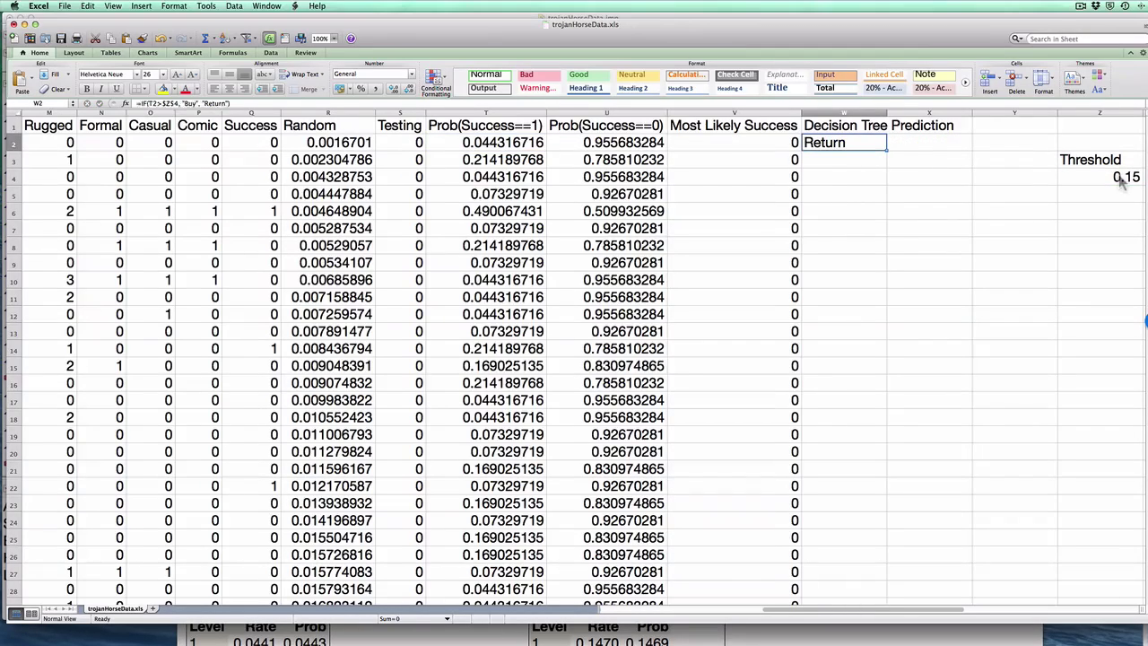
double_click(886, 150)
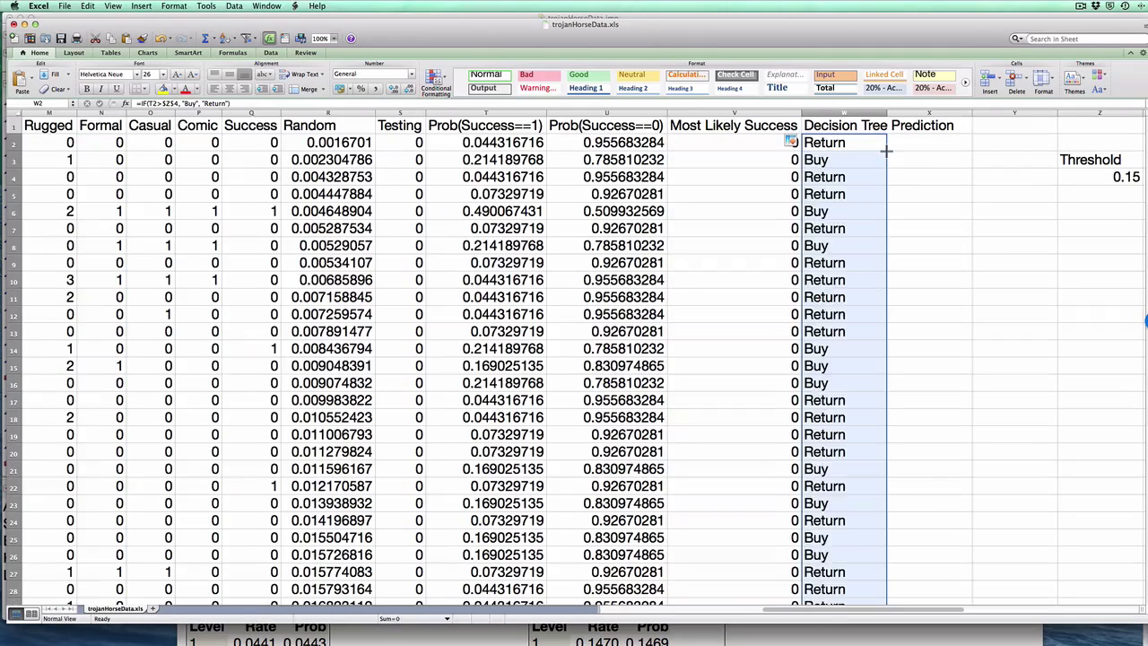
click(794, 210)
click(834, 211)
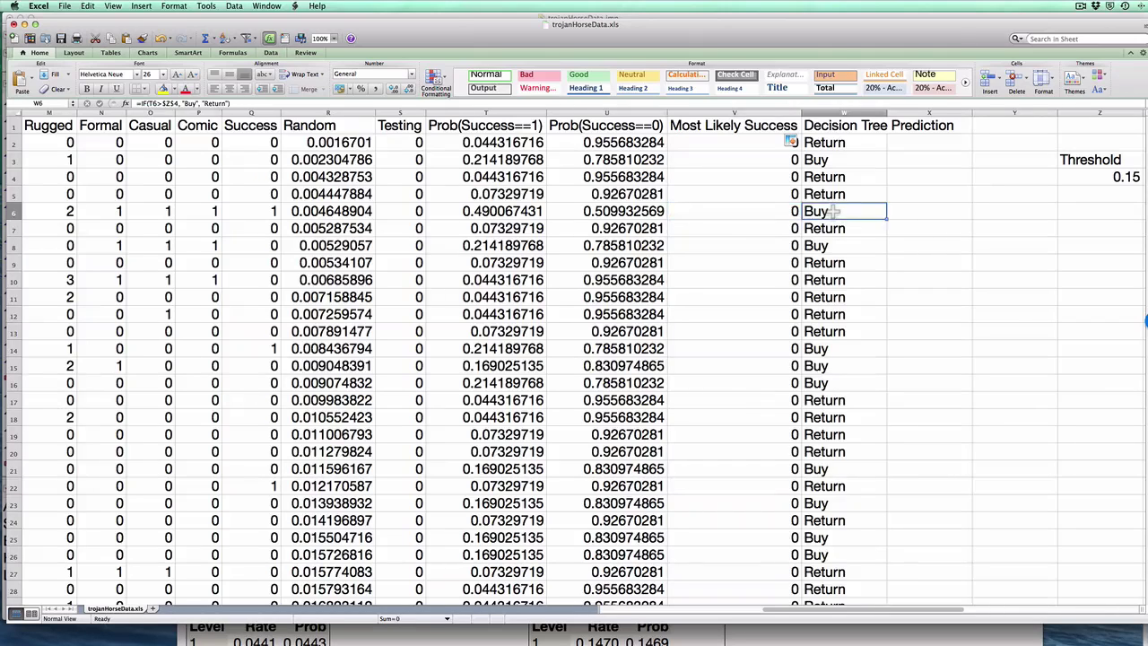
key(Left)
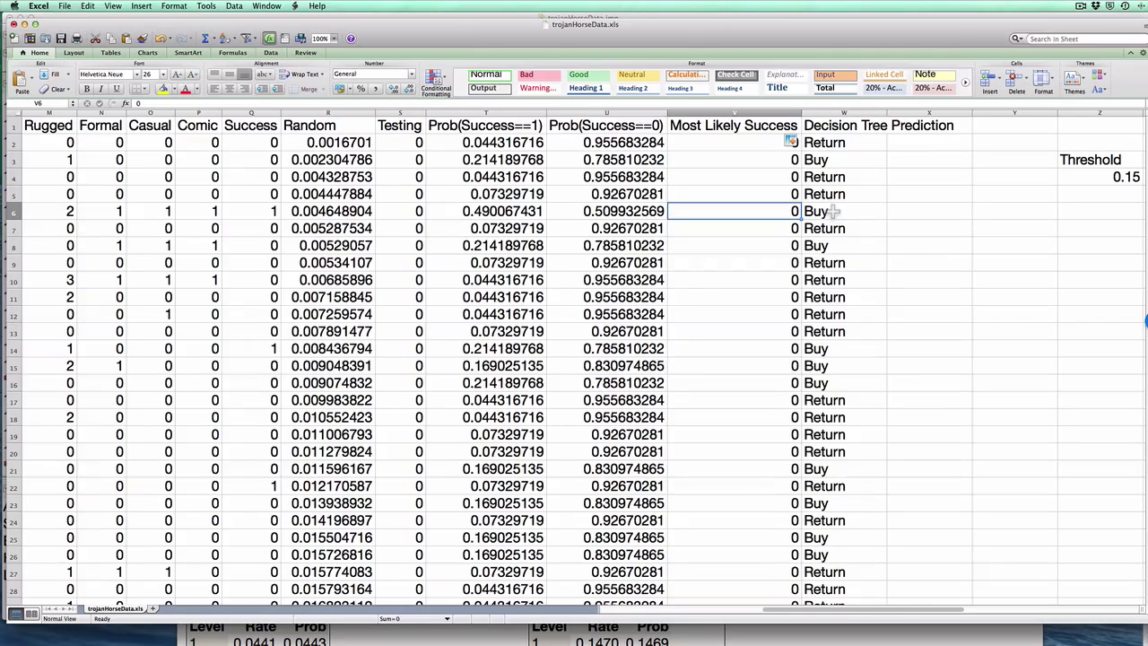
key(Right)
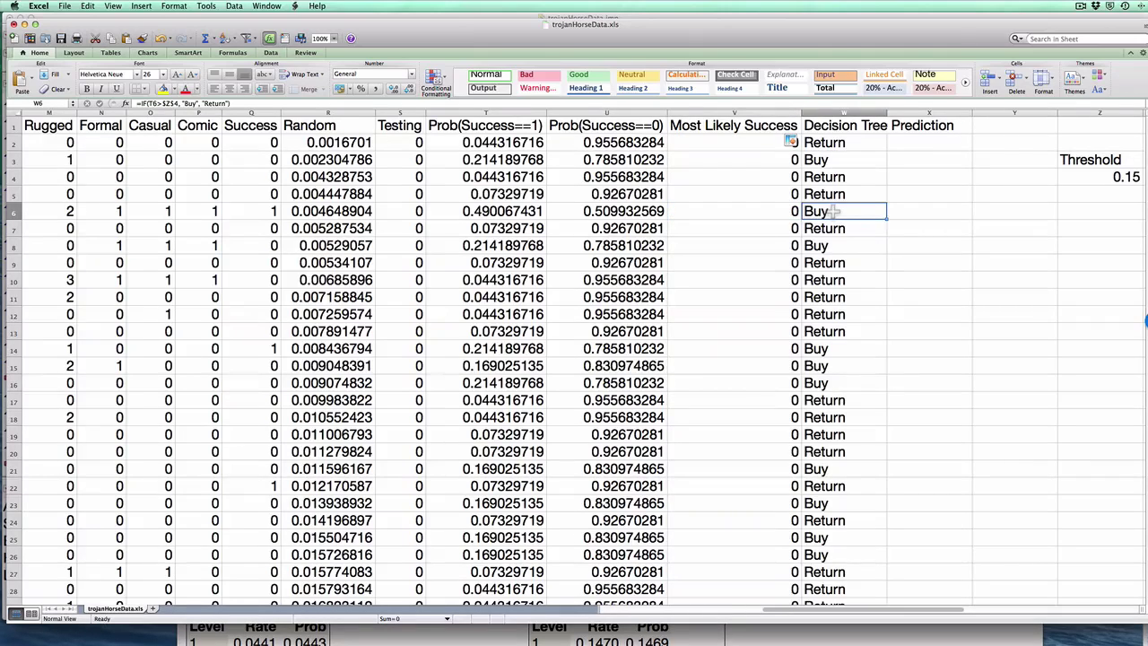
key(Left)
key(Down)
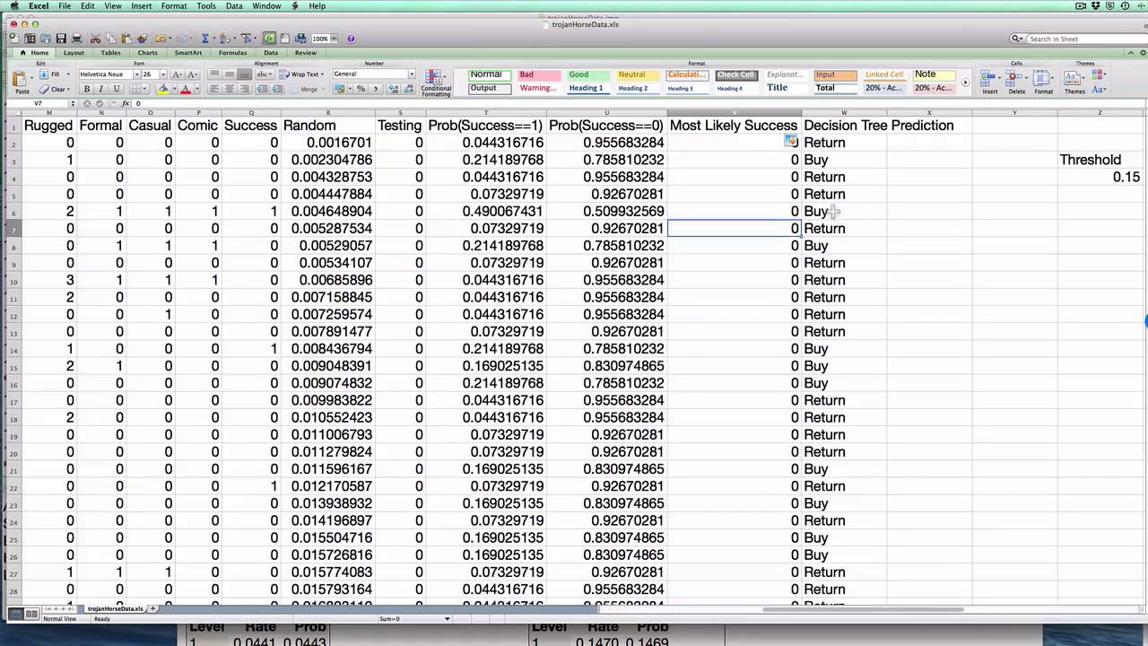
scroll(833, 211, left, 1)
scroll(833, 210, down, 3)
scroll(833, 211, up, 3)
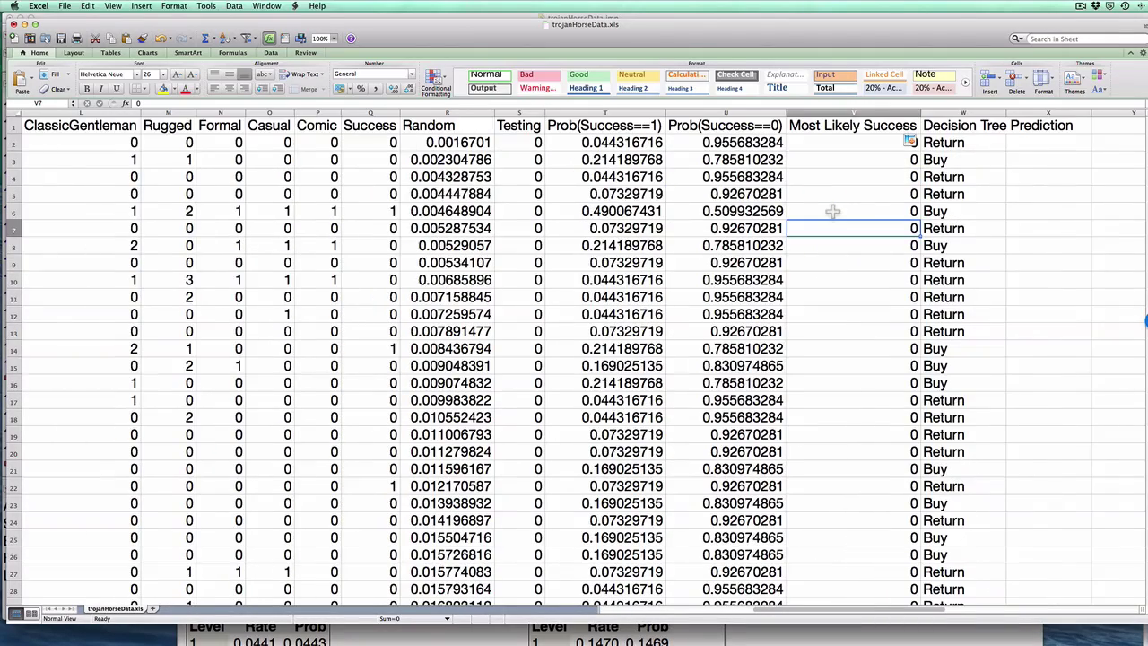